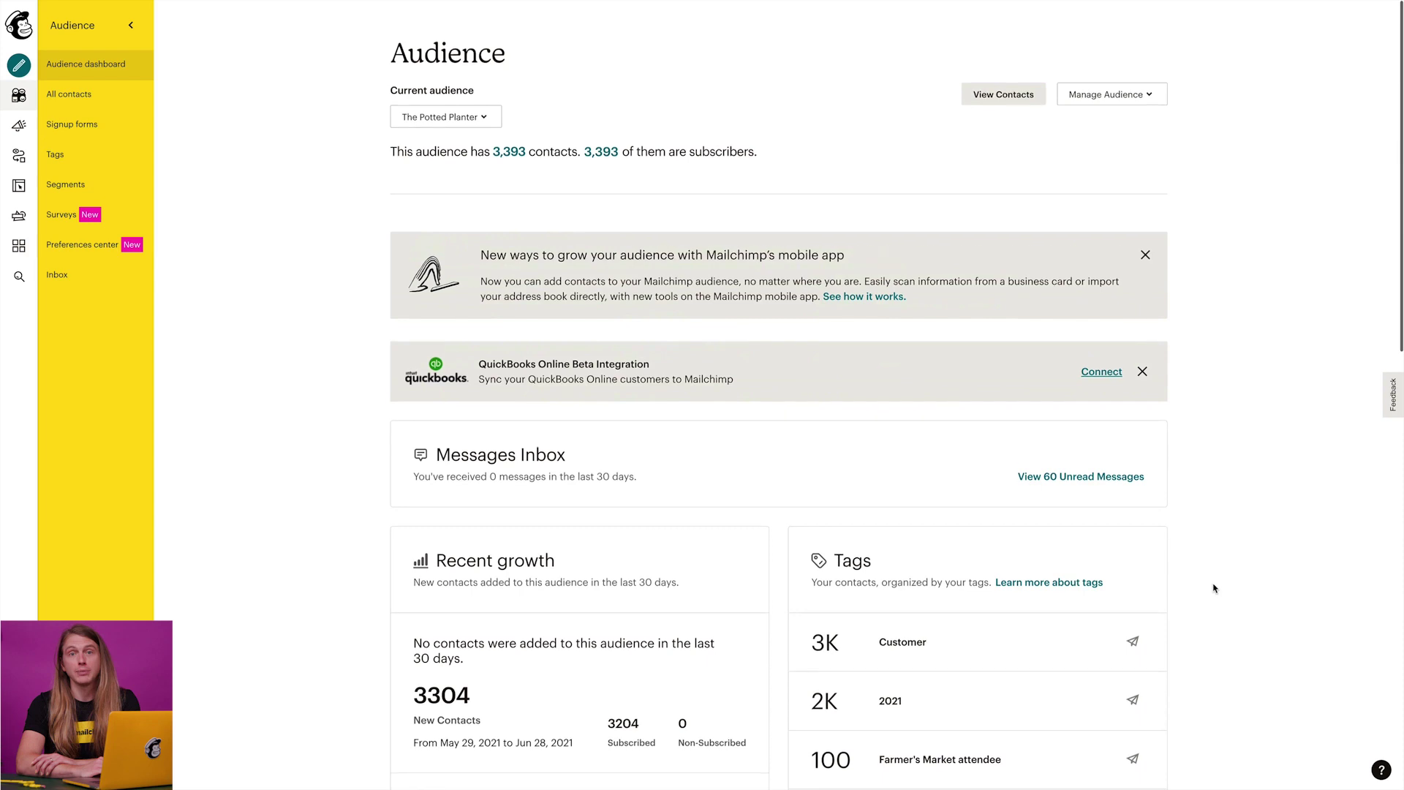
- Start a Farmer's Market Promo email draft for the Farmer's Market attendee tag and review its segment/tag choices
scroll(1214, 586, "down", 2)
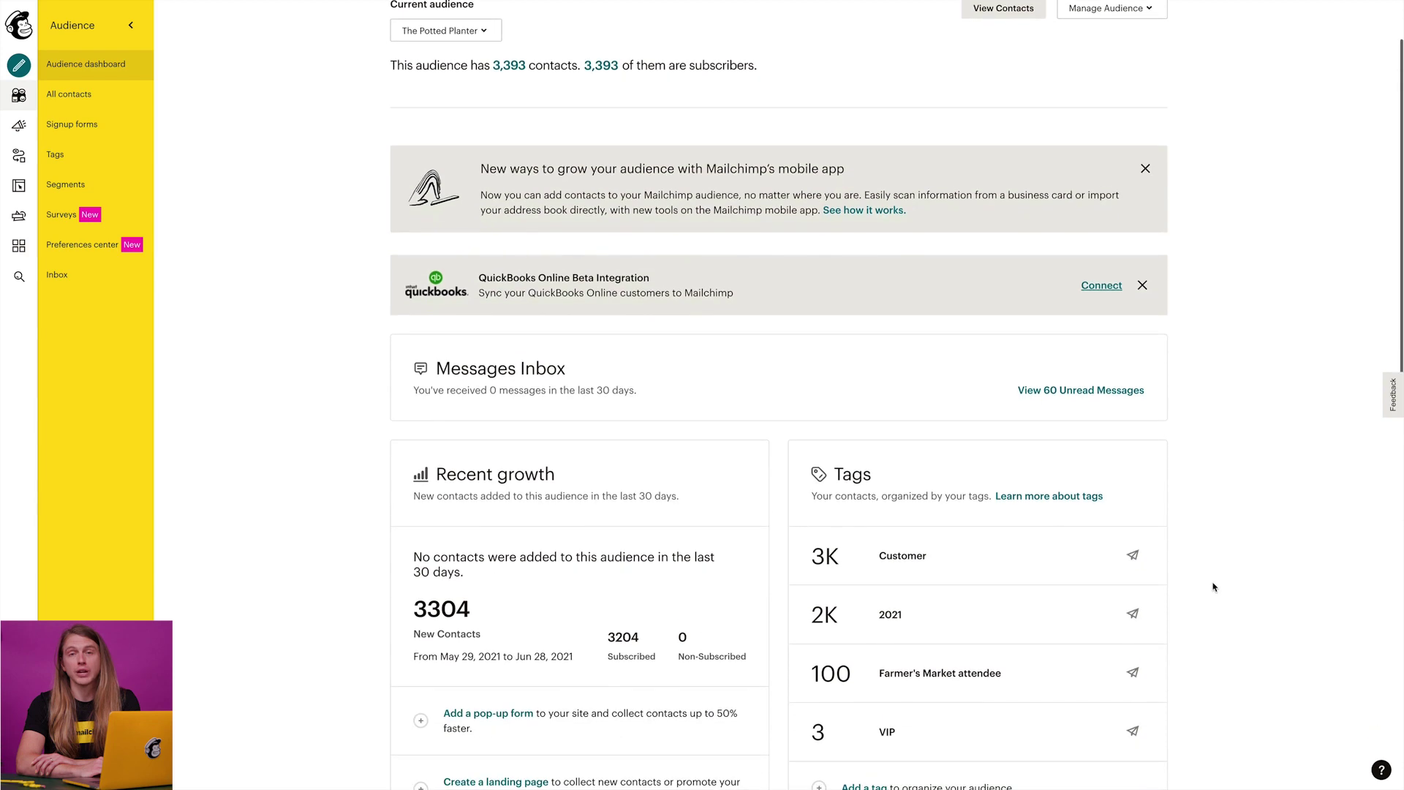
left_click(1111, 680)
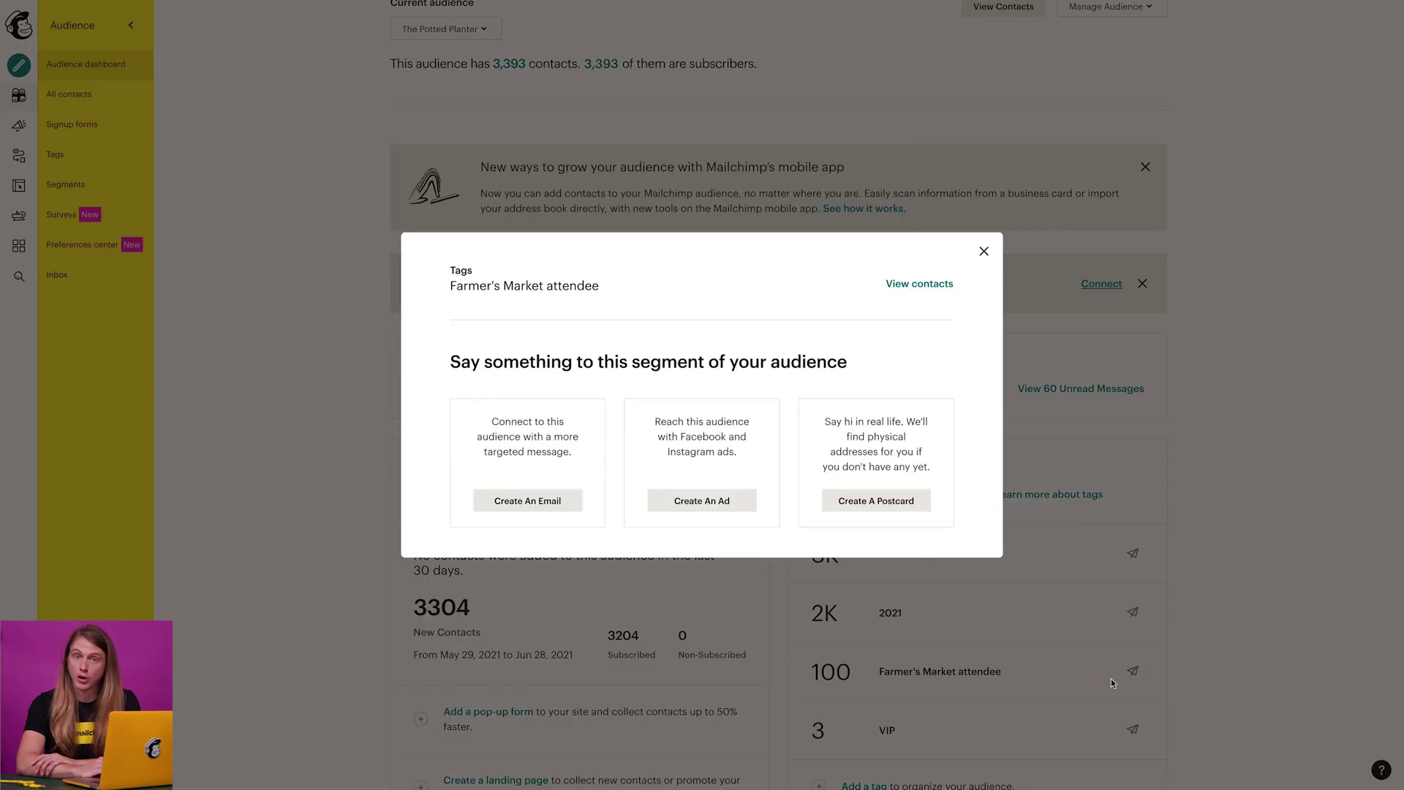
left_click(565, 511)
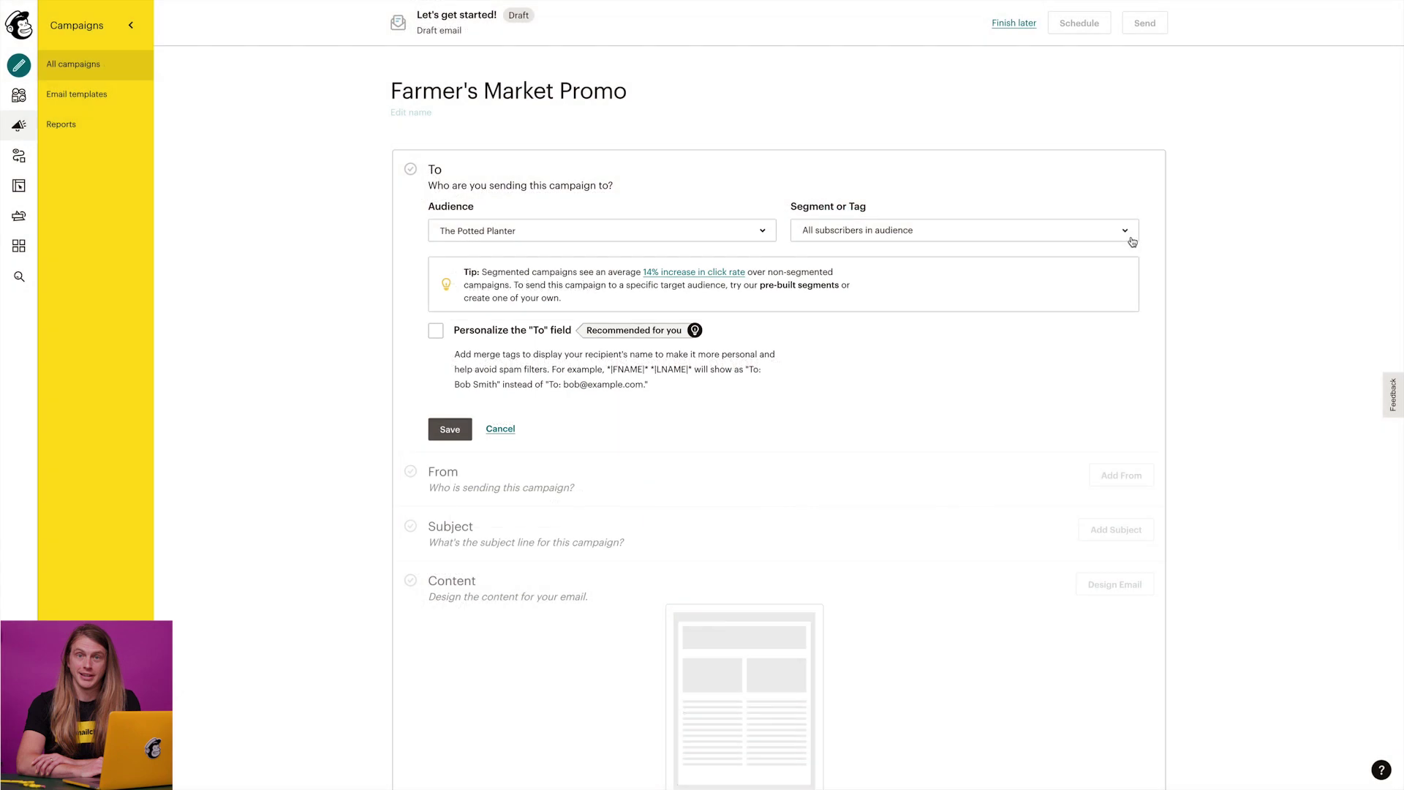
left_click(1125, 231)
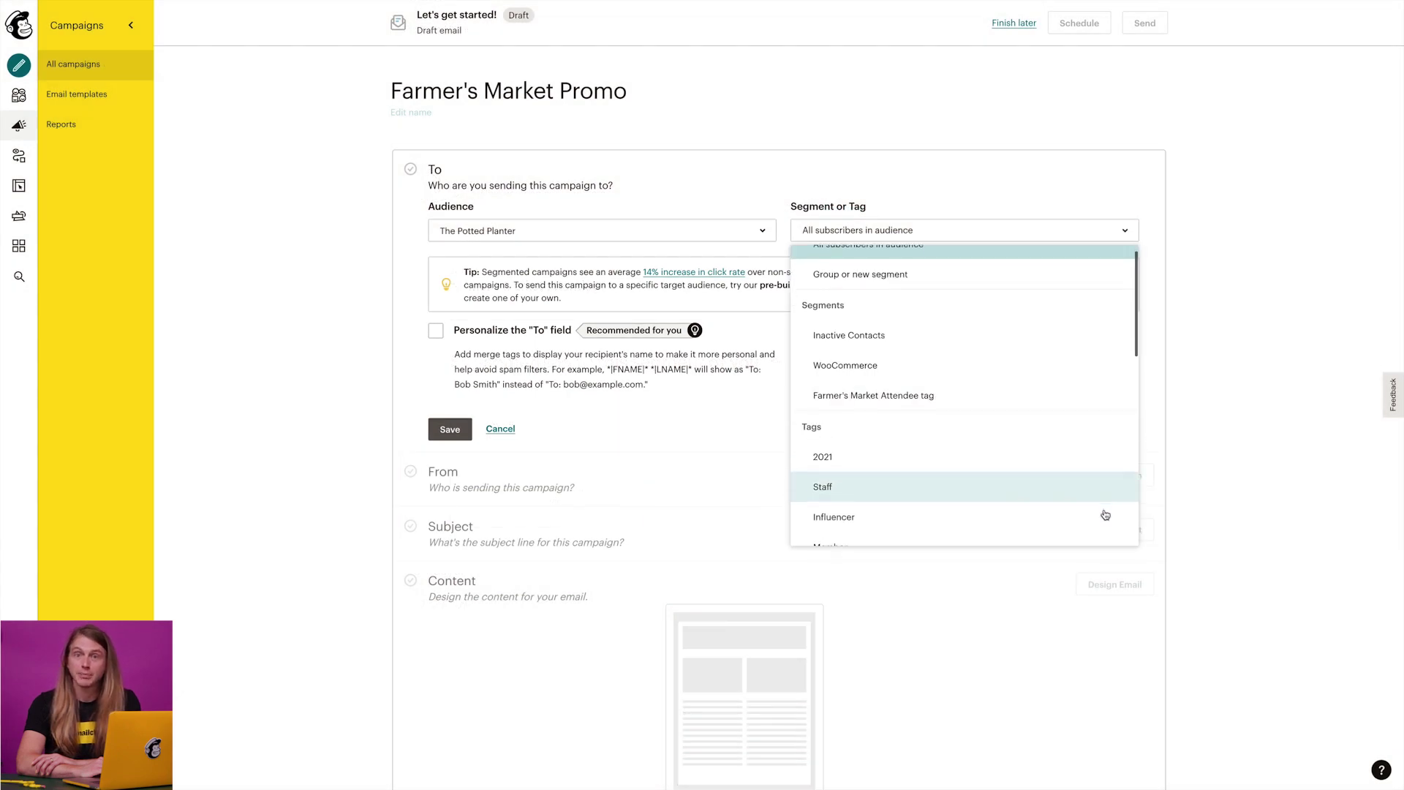
scroll(1105, 515, "down", 3)
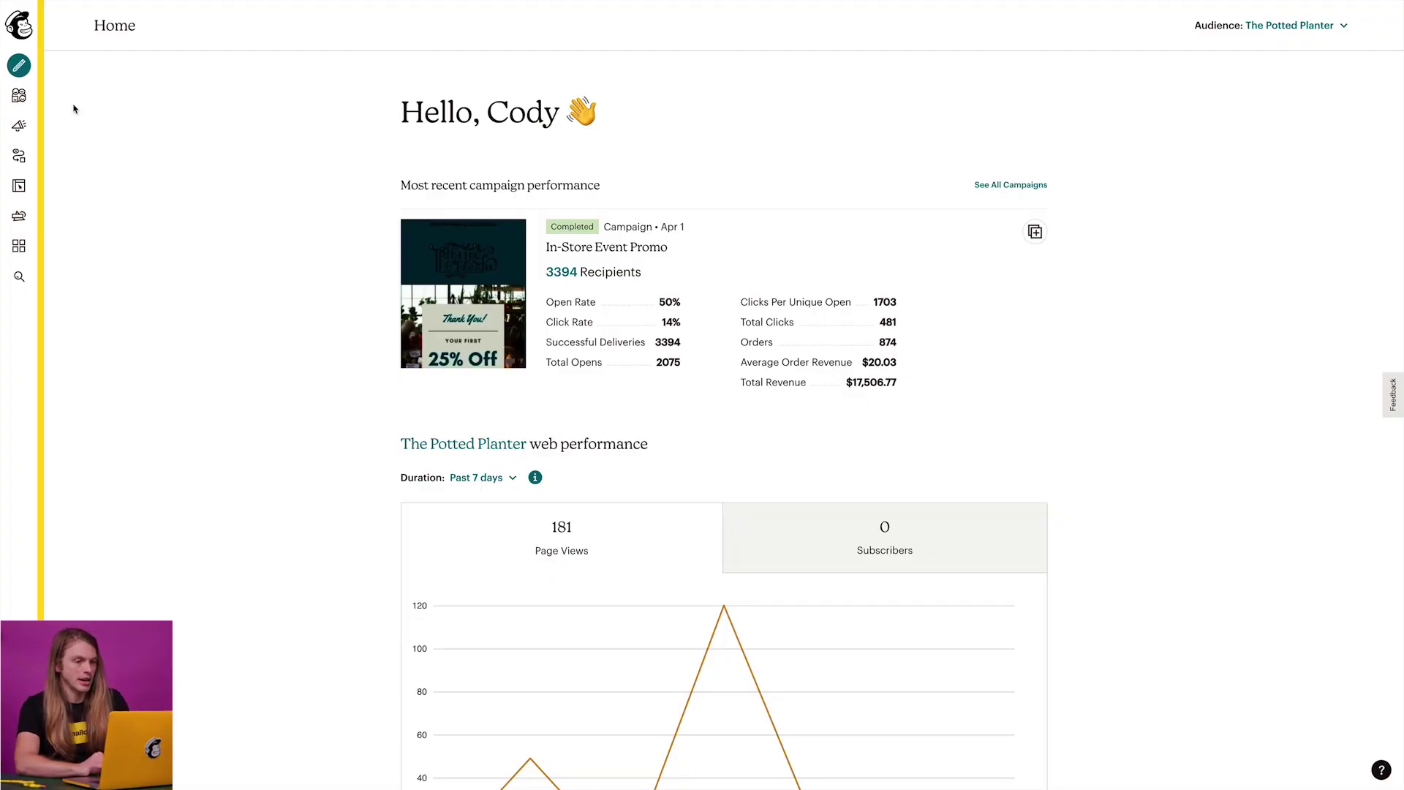
- Open the audience's All contacts list showing 100 contacts per page
left_click(29, 107)
left_click(61, 103)
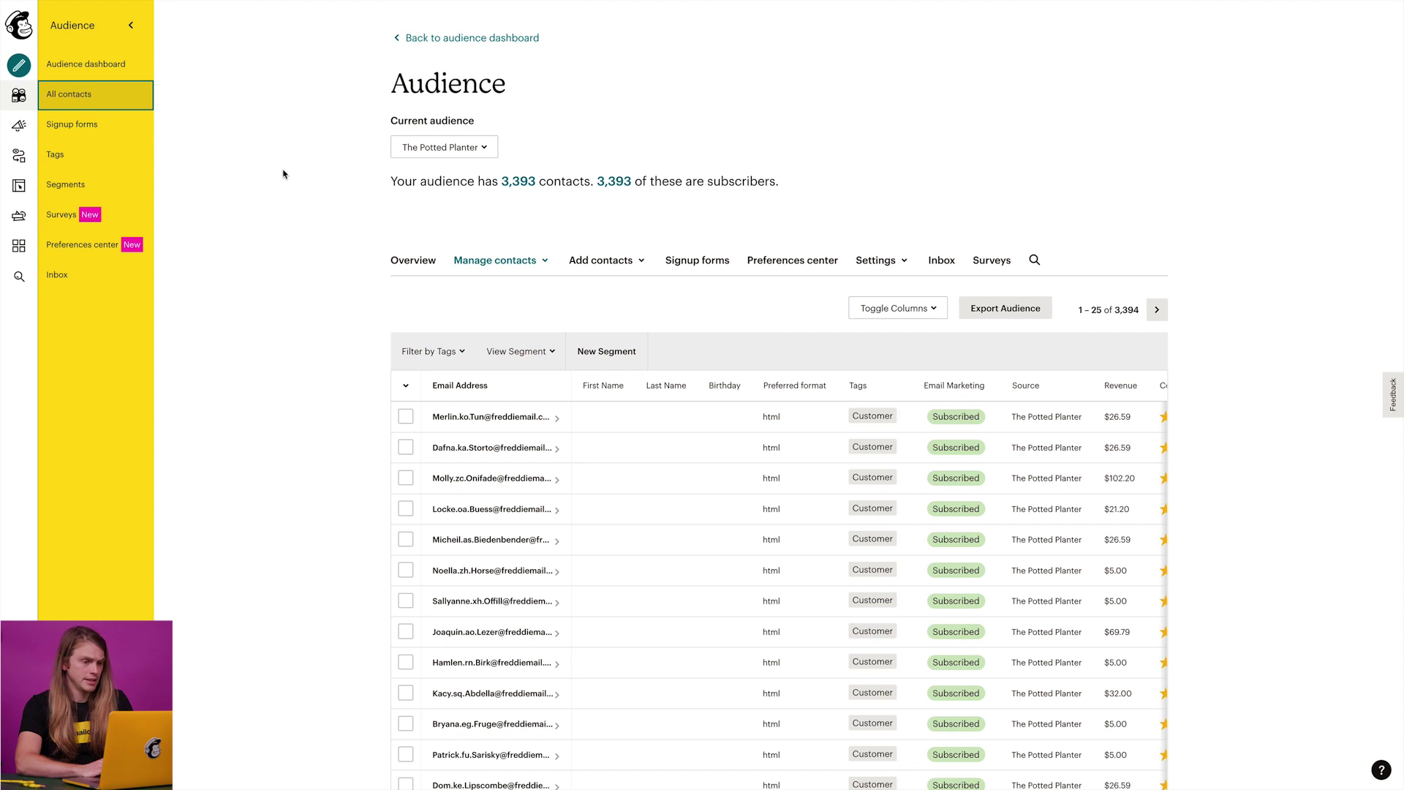
scroll(284, 174, "down", 6)
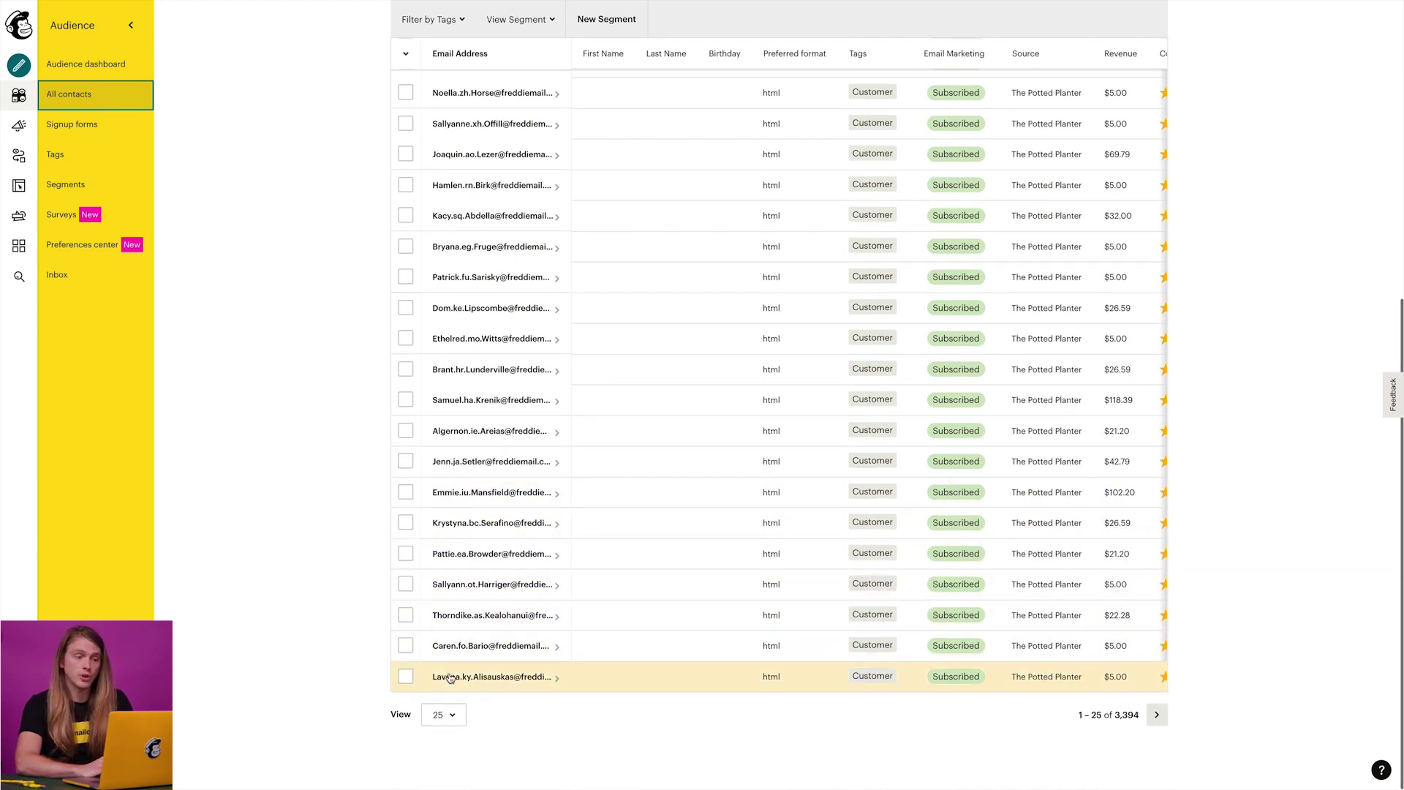
left_click(452, 721)
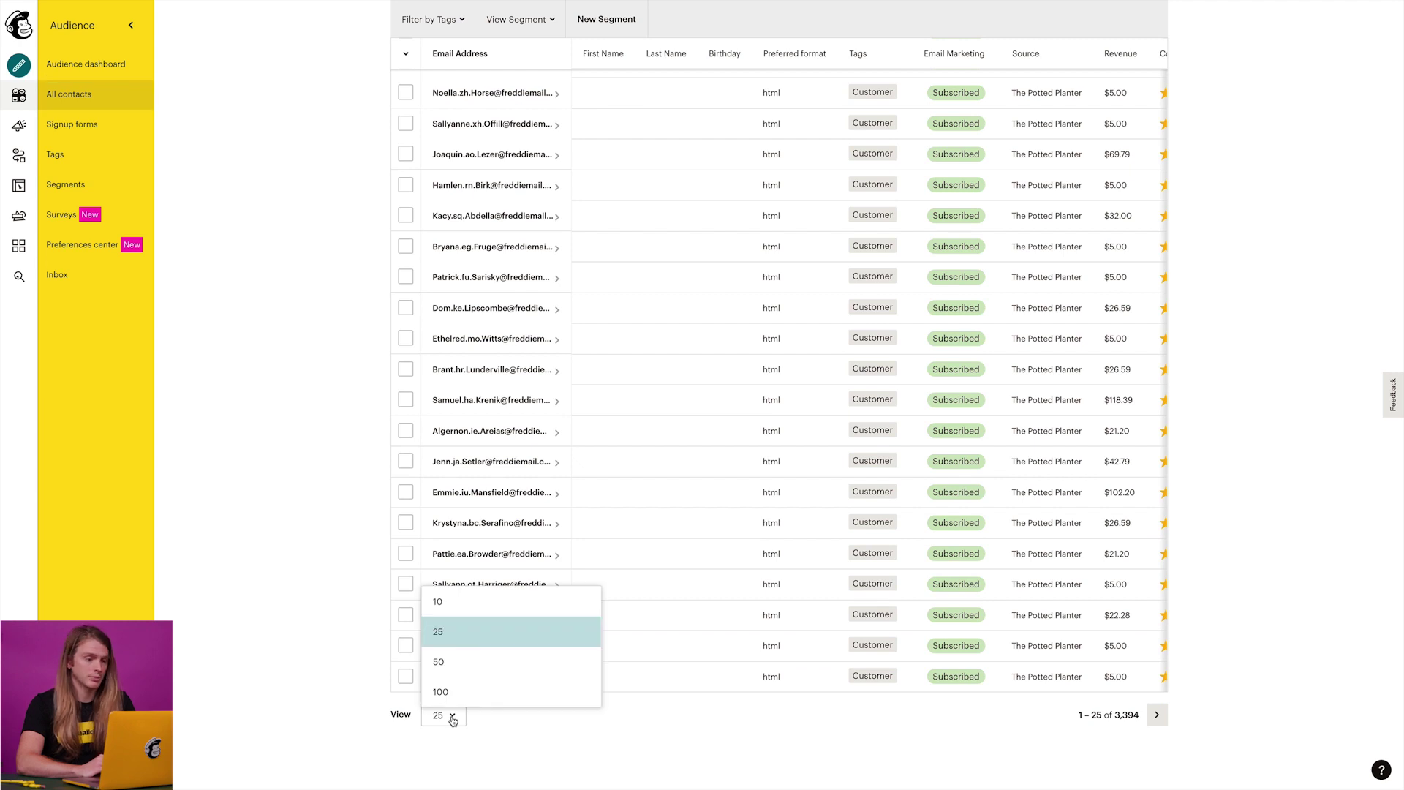
left_click(443, 692)
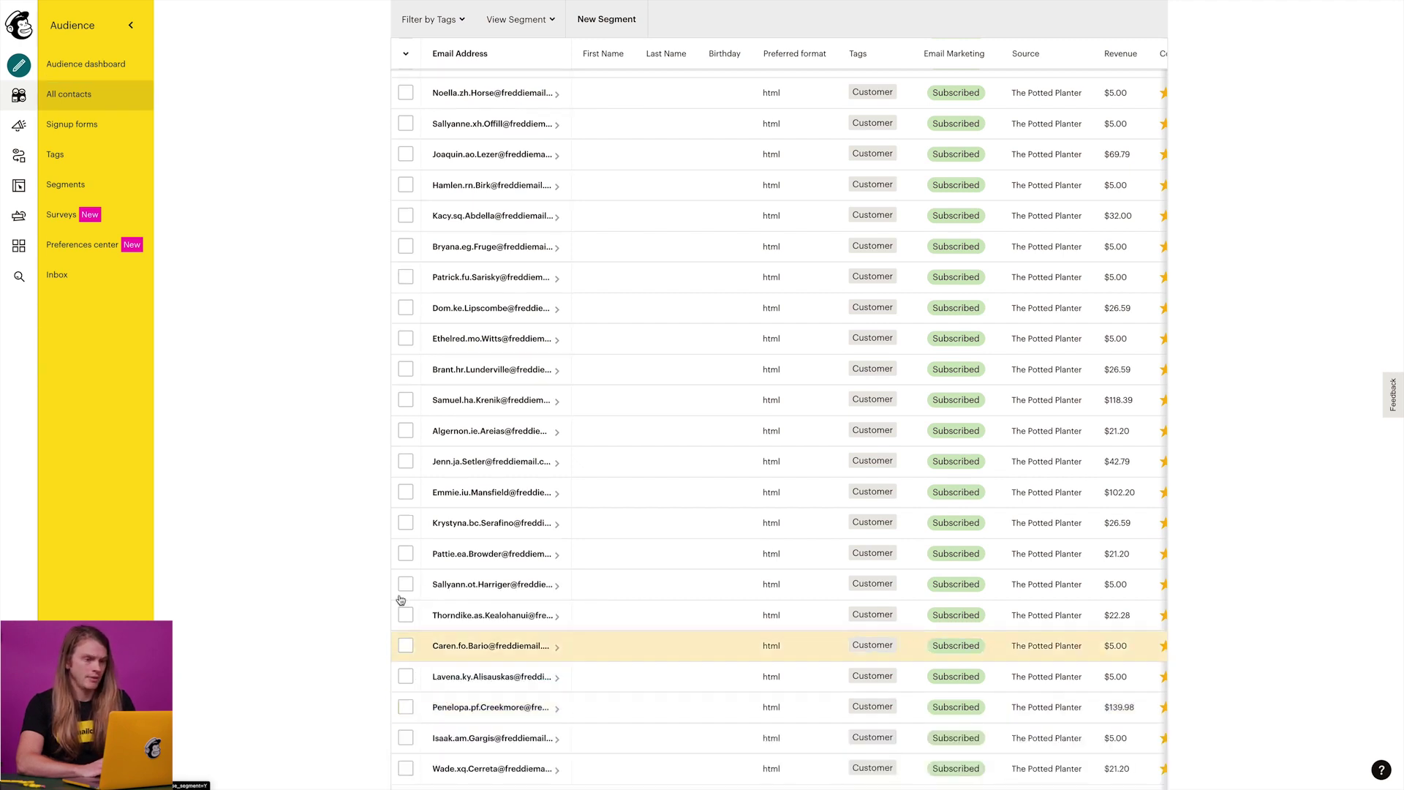
- Select all contacts and look at the Tag All list without applying a tag
left_click(408, 53)
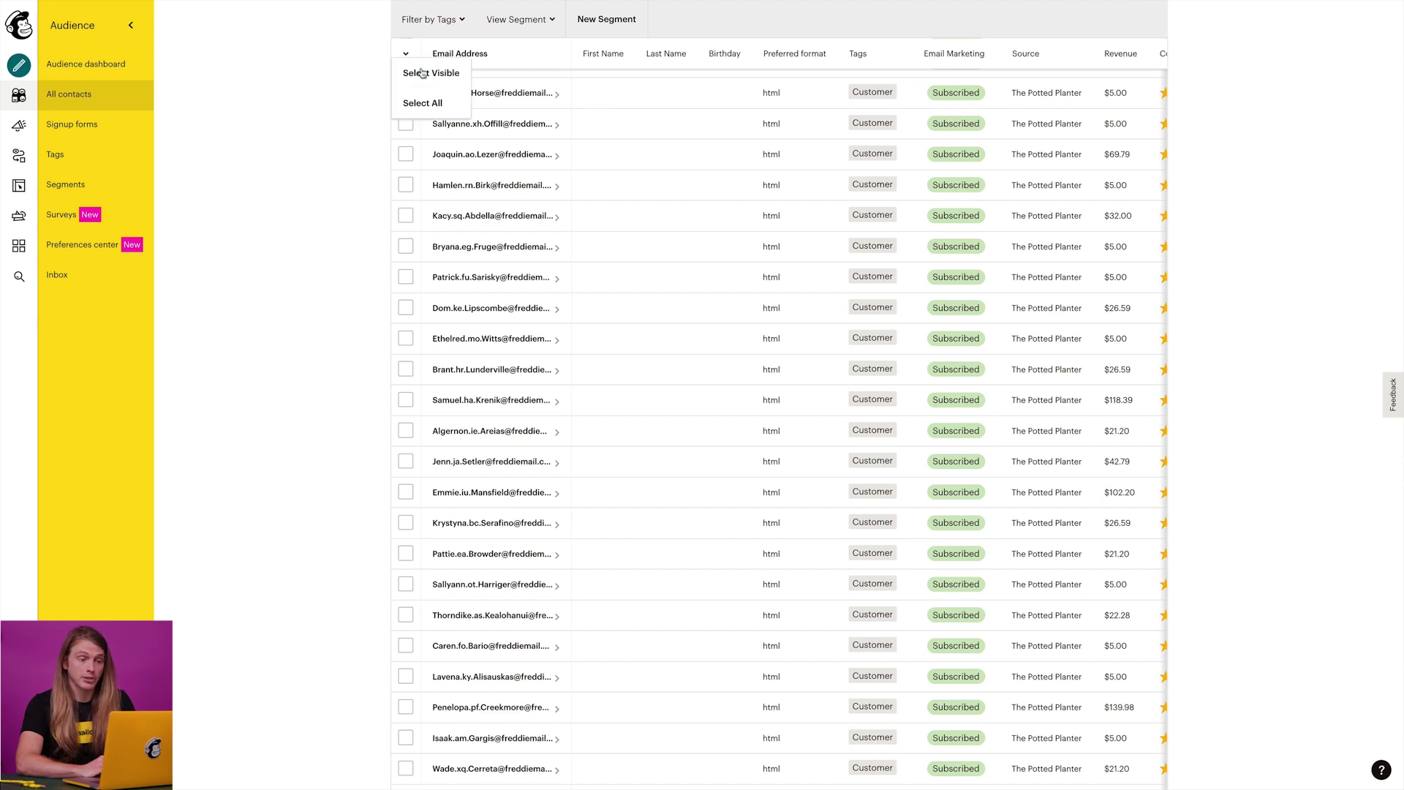
left_click(423, 103)
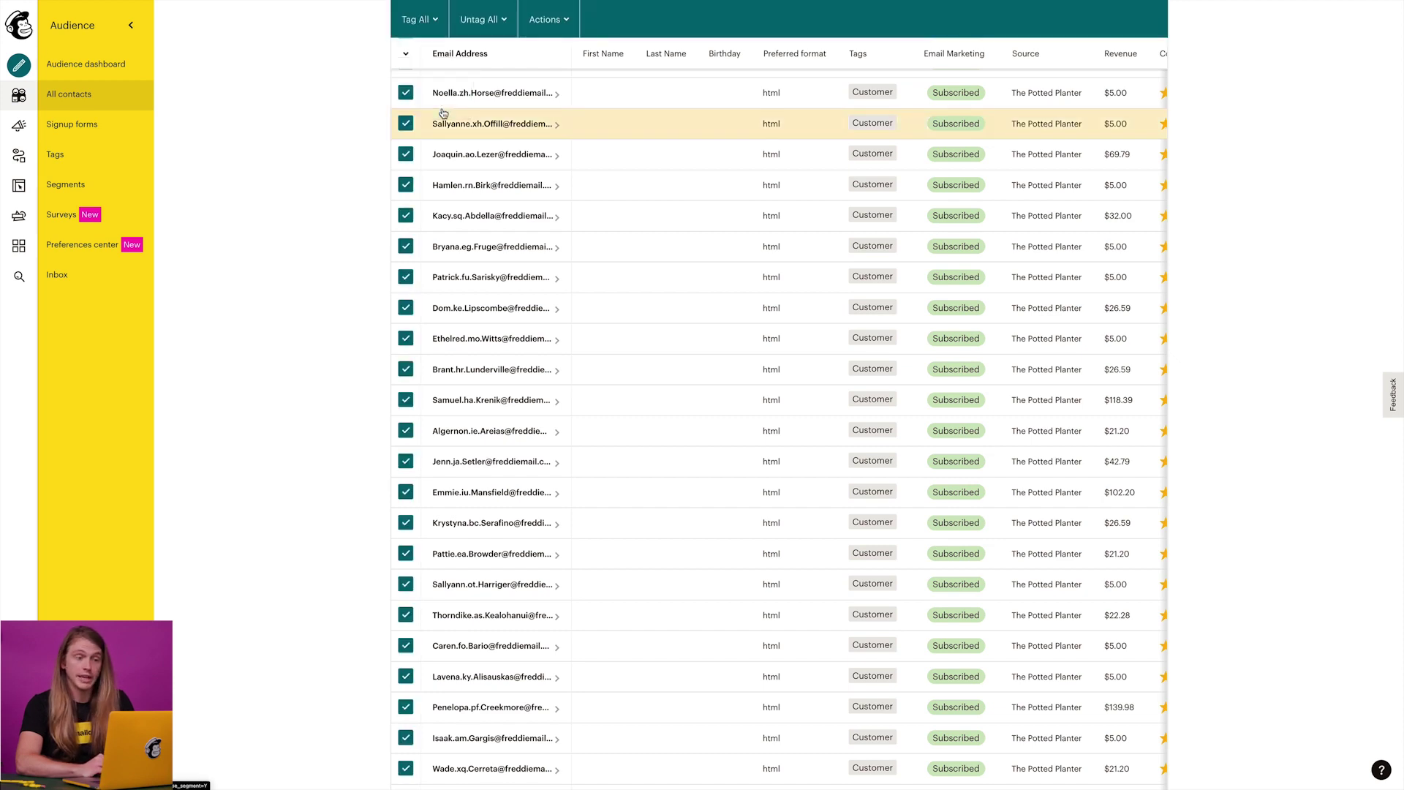
left_click(427, 35)
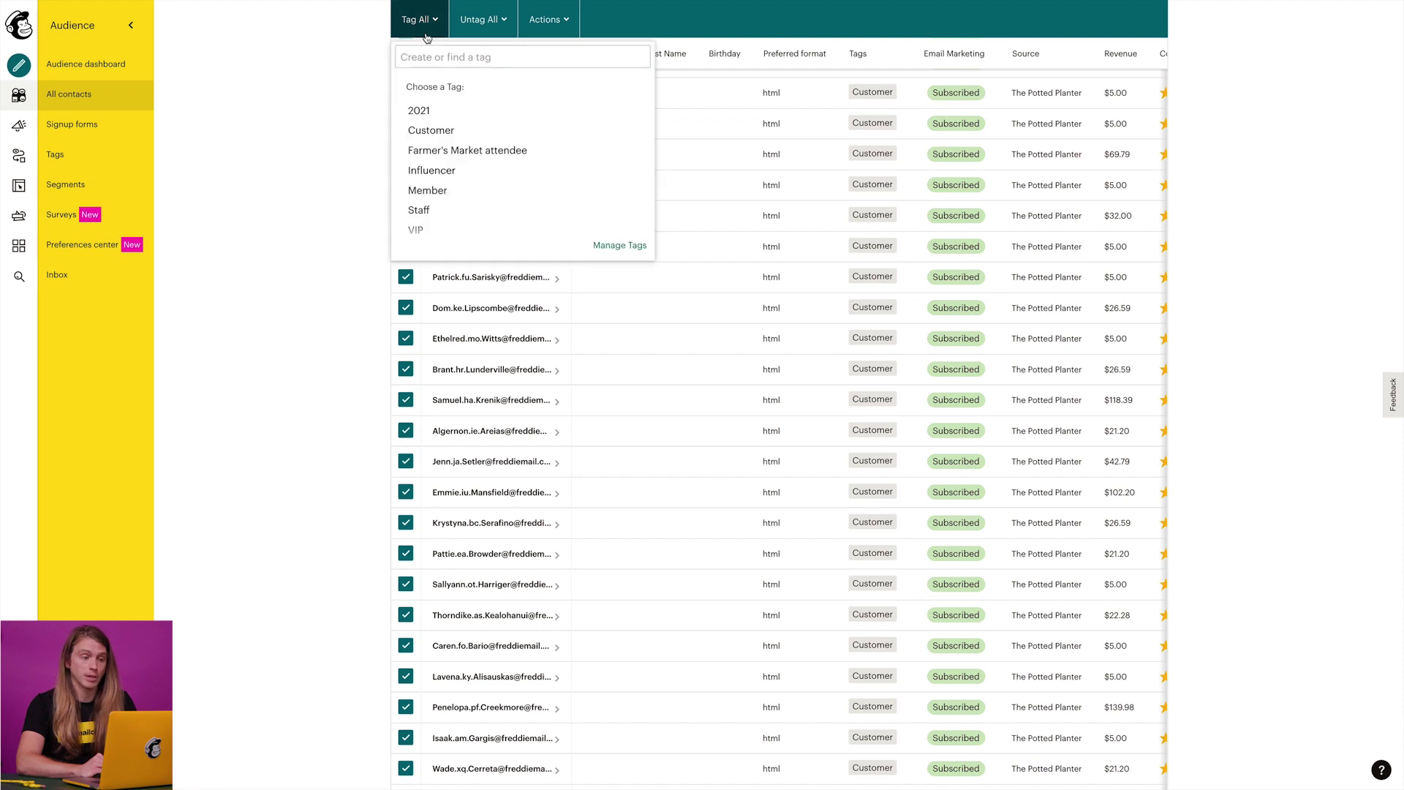
left_click(427, 35)
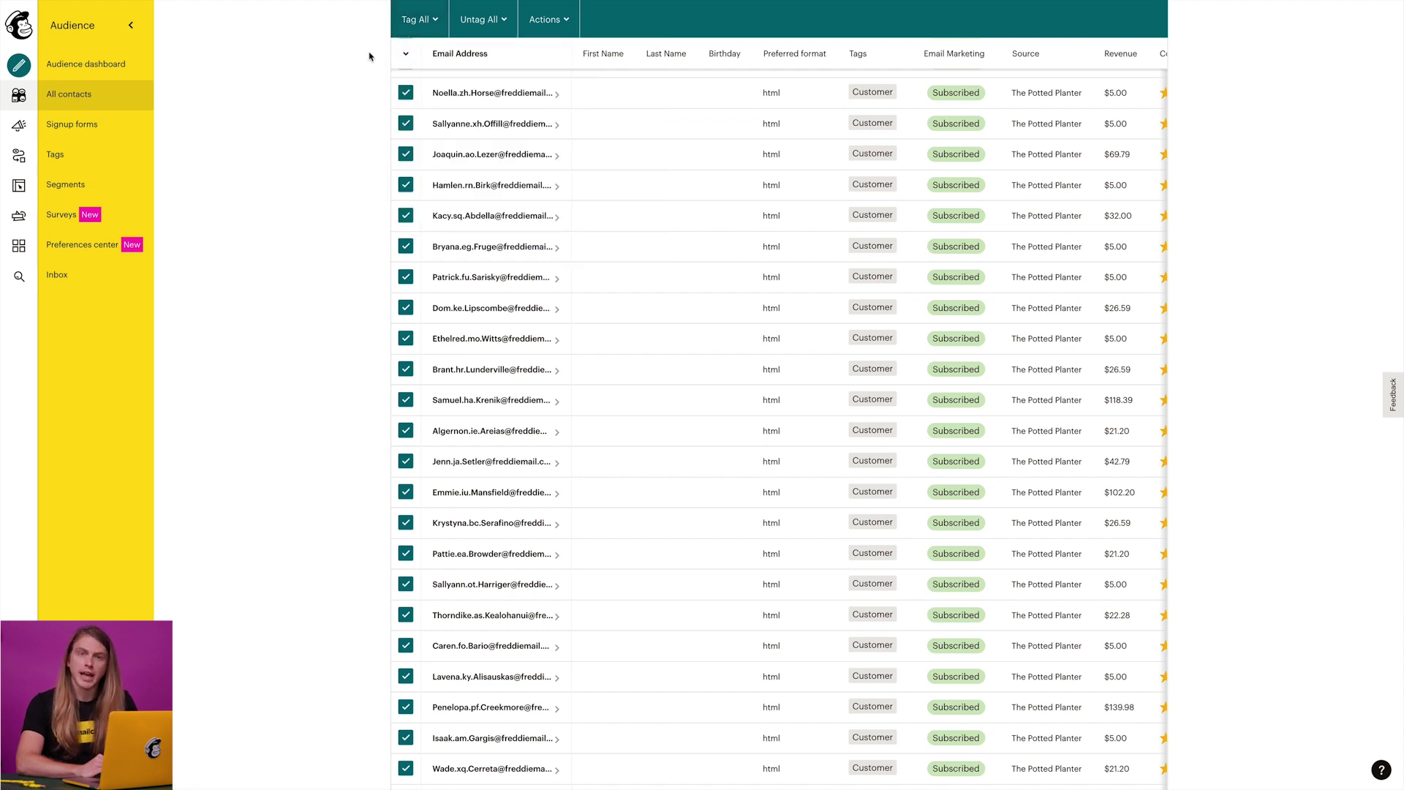
- Deselect all contacts, then check the first two contacts in the list
left_click(405, 61)
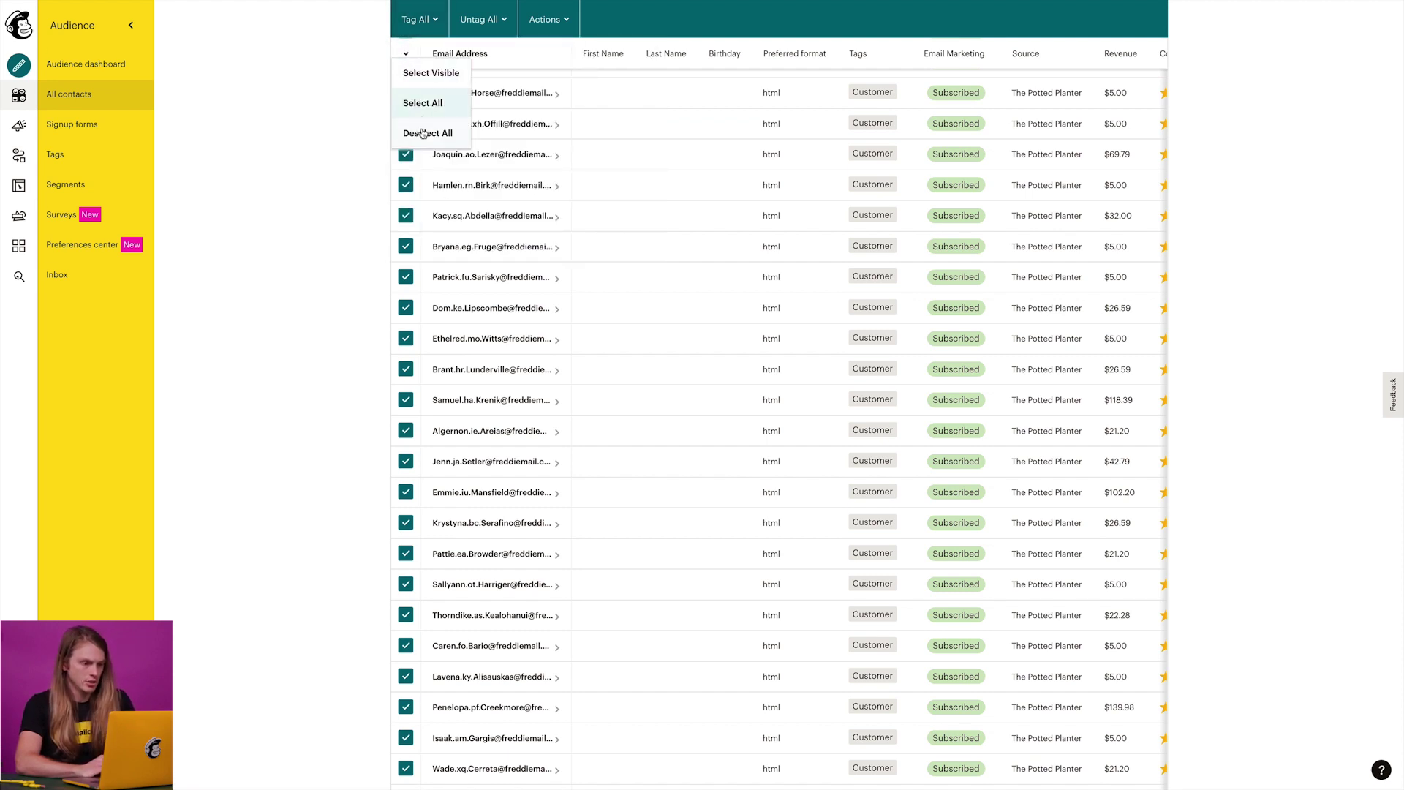
left_click(423, 134)
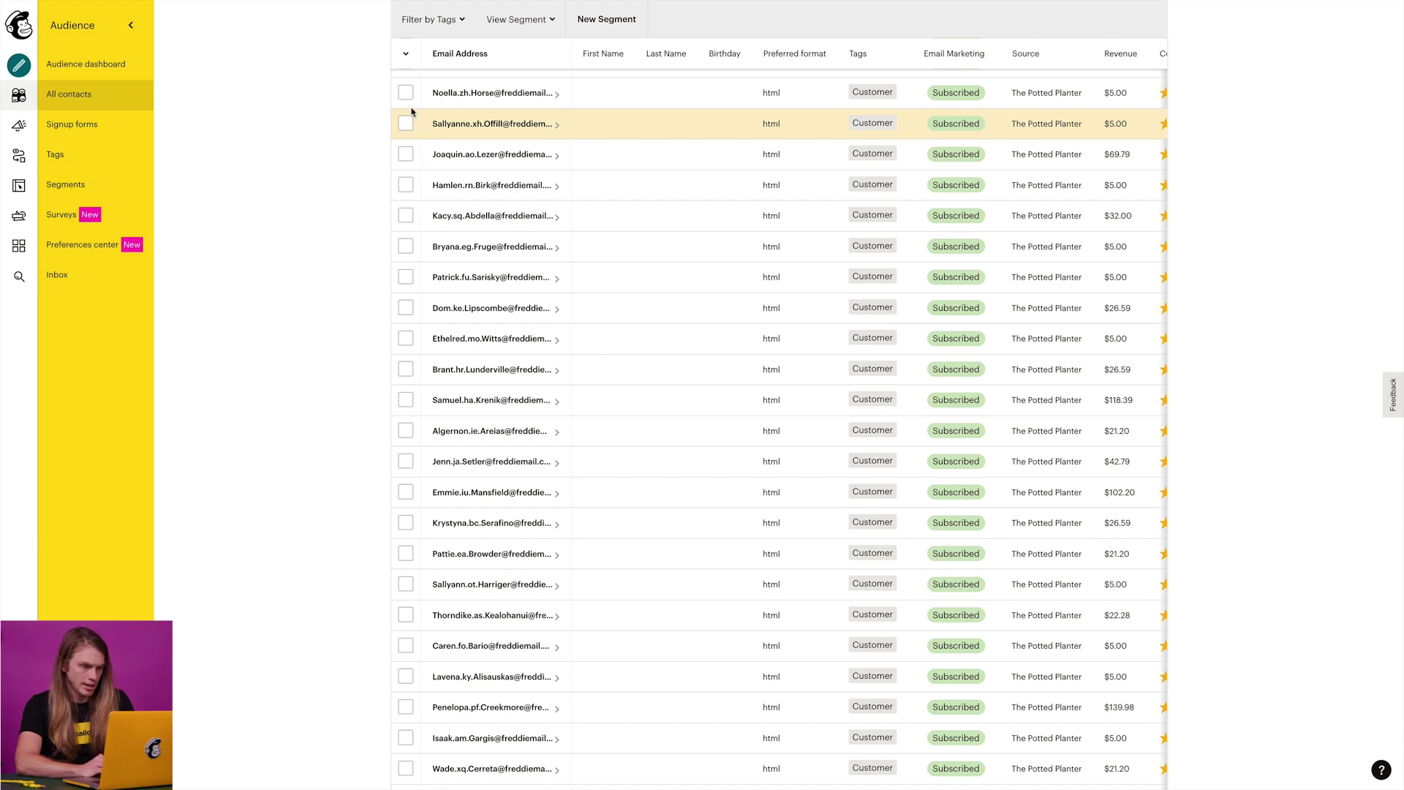
left_click(405, 93)
left_click(405, 123)
- Check a third contact and tag all three selected contacts as Farmer's Market attendee
left_click(405, 153)
left_click(465, 32)
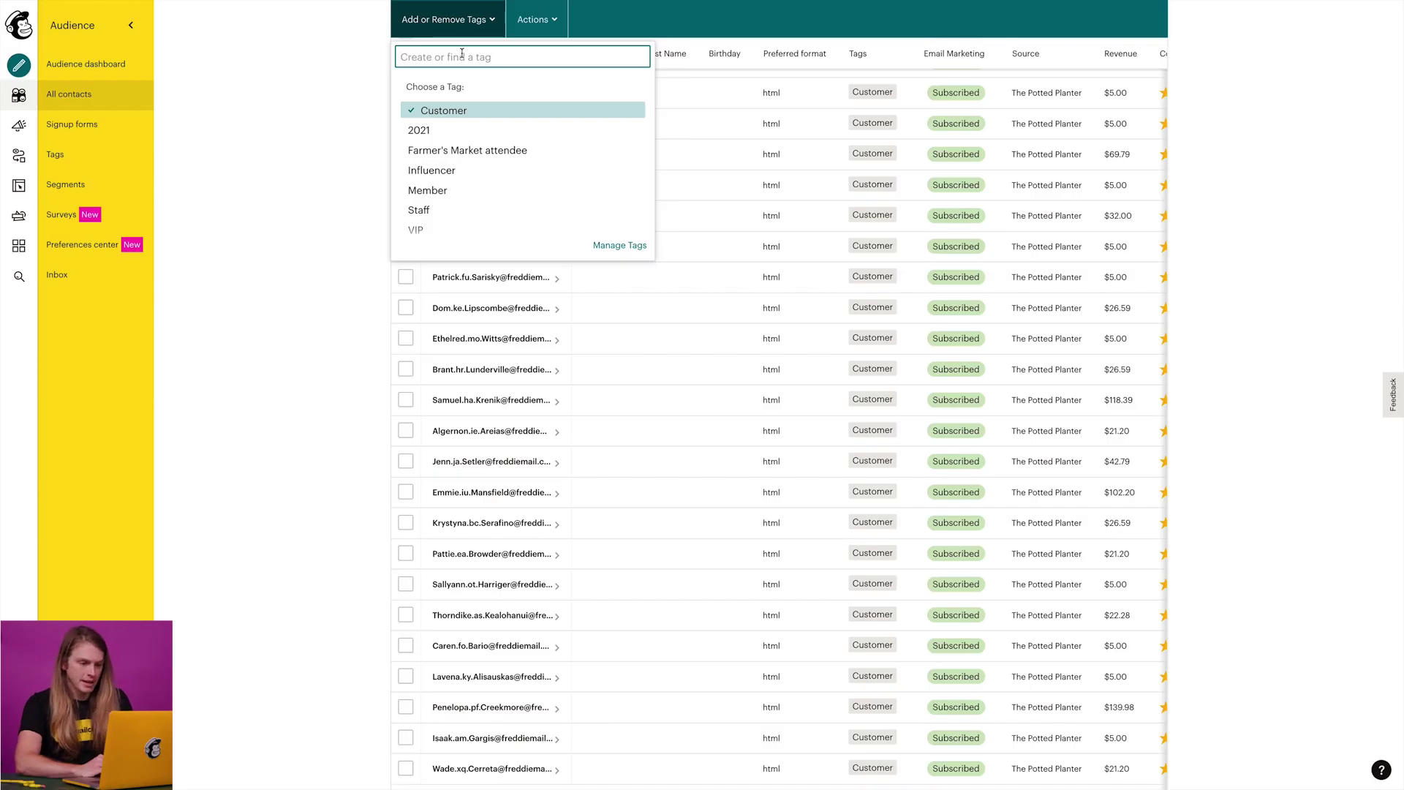
type("Farmer's Market att")
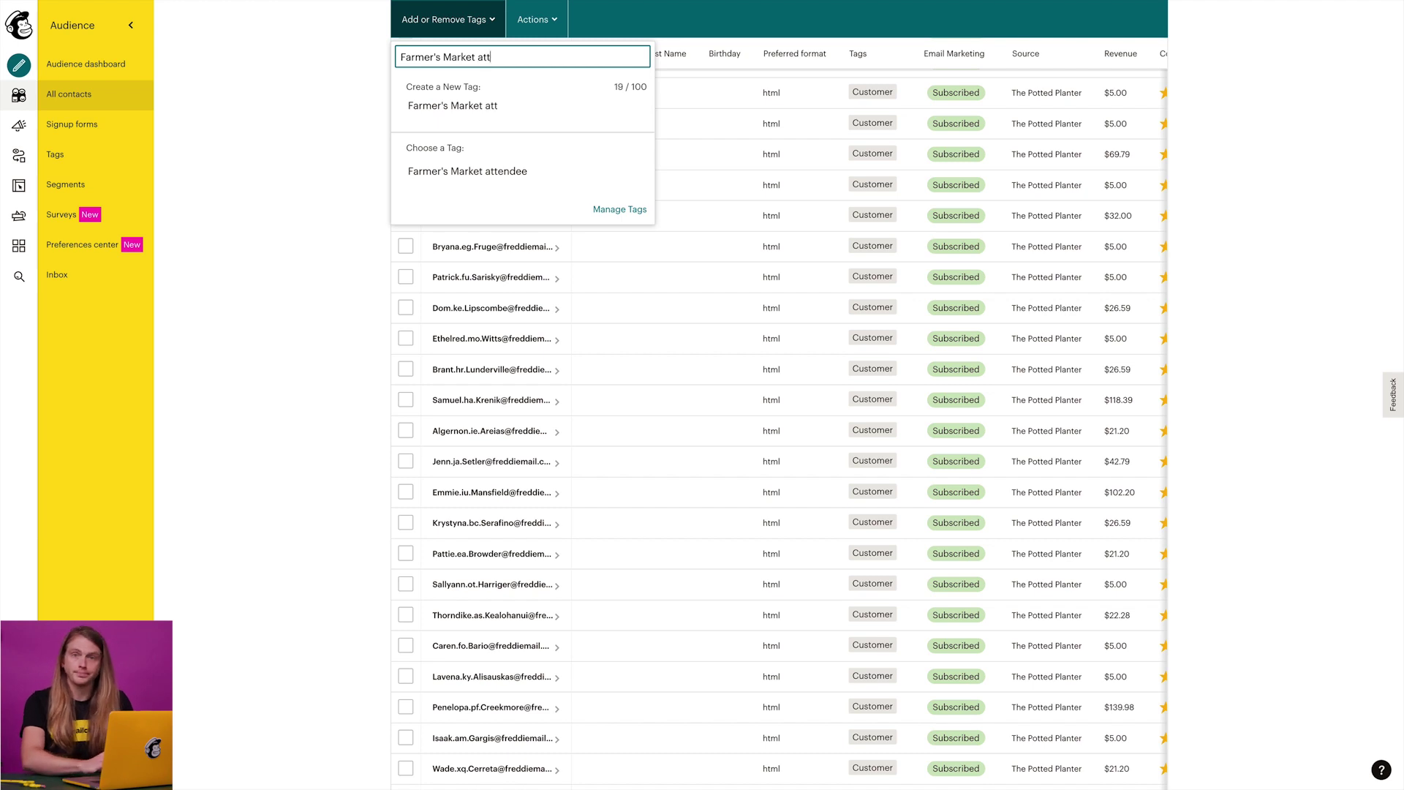
type("endee")
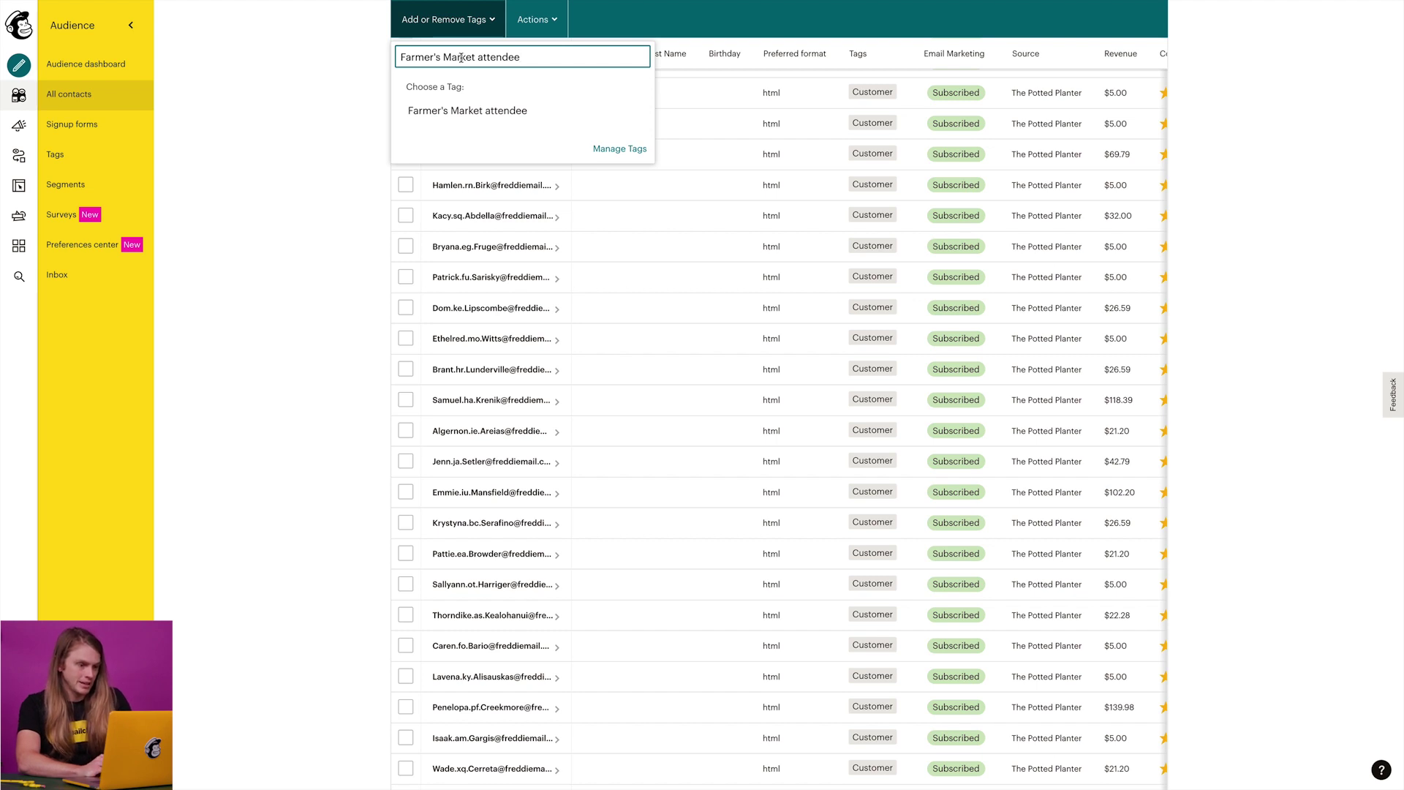
left_click(465, 111)
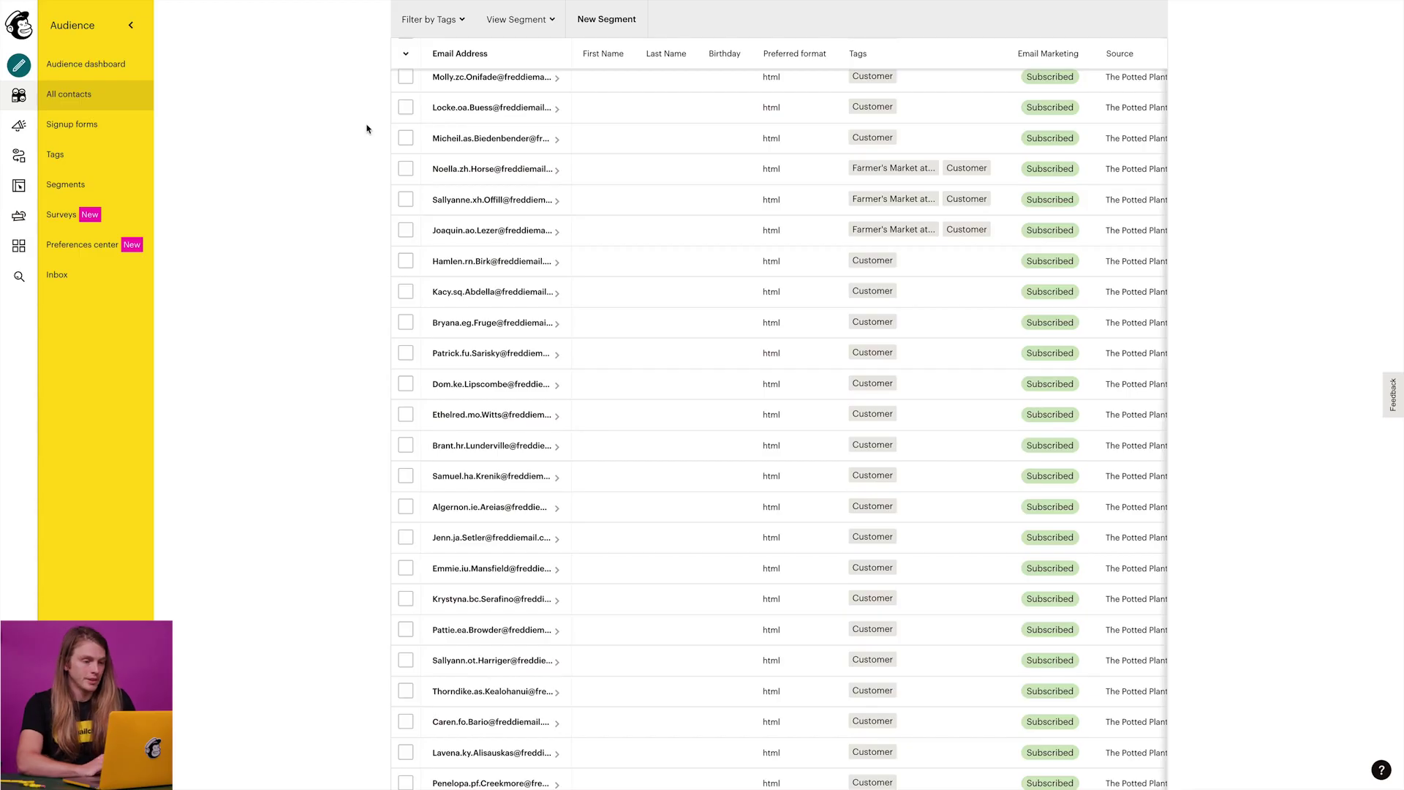
- Remove the Farmer's Market attendee tag from two contacts
left_click(405, 169)
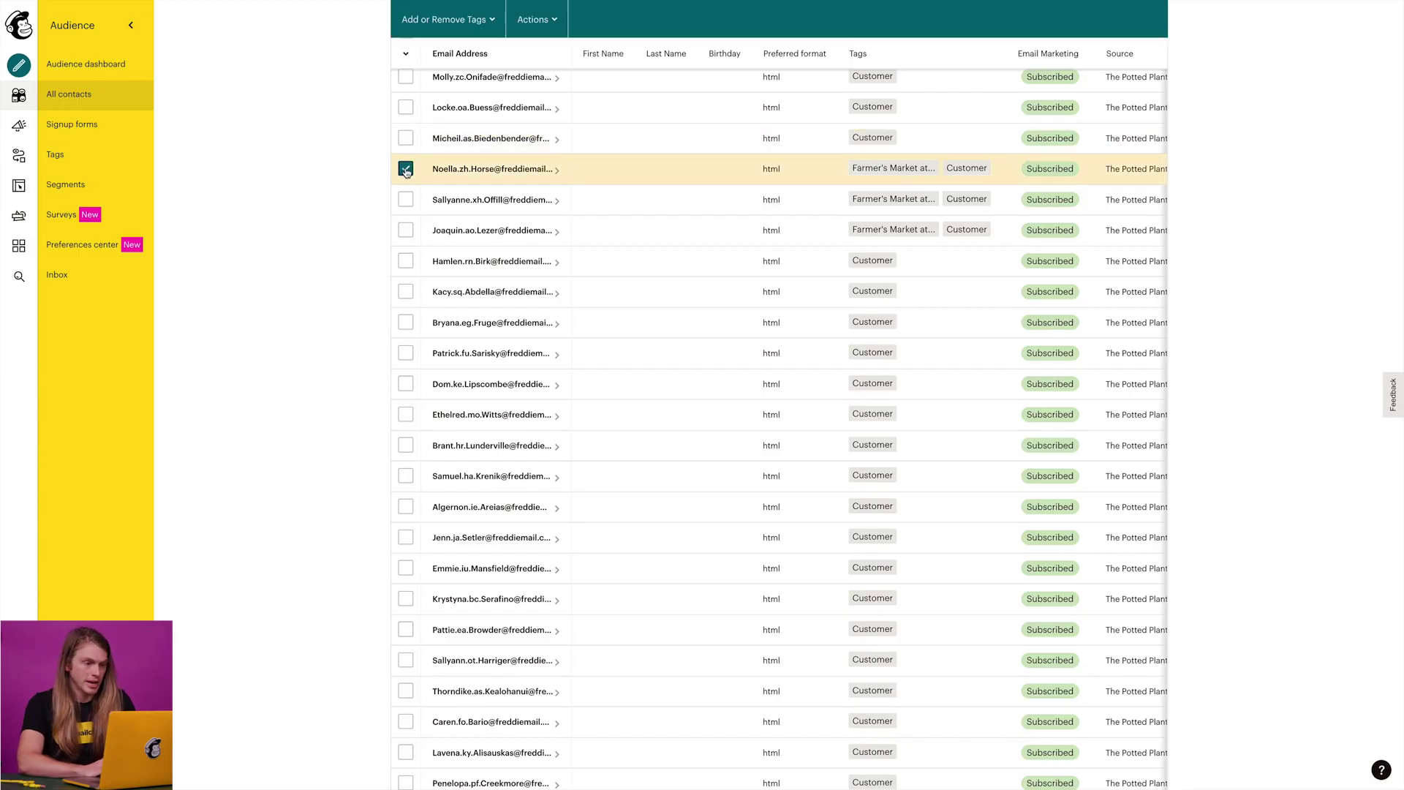
left_click(407, 200)
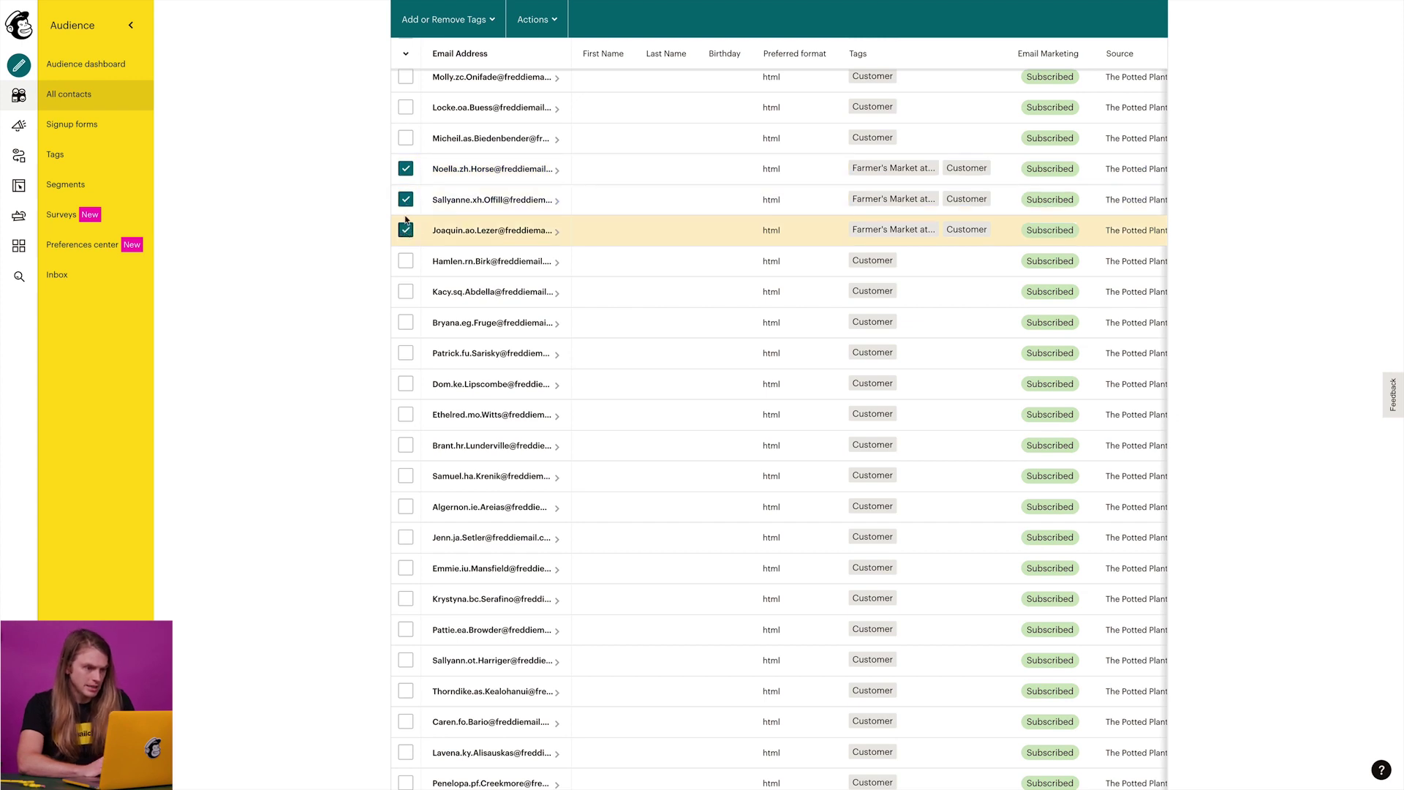
left_click(406, 21)
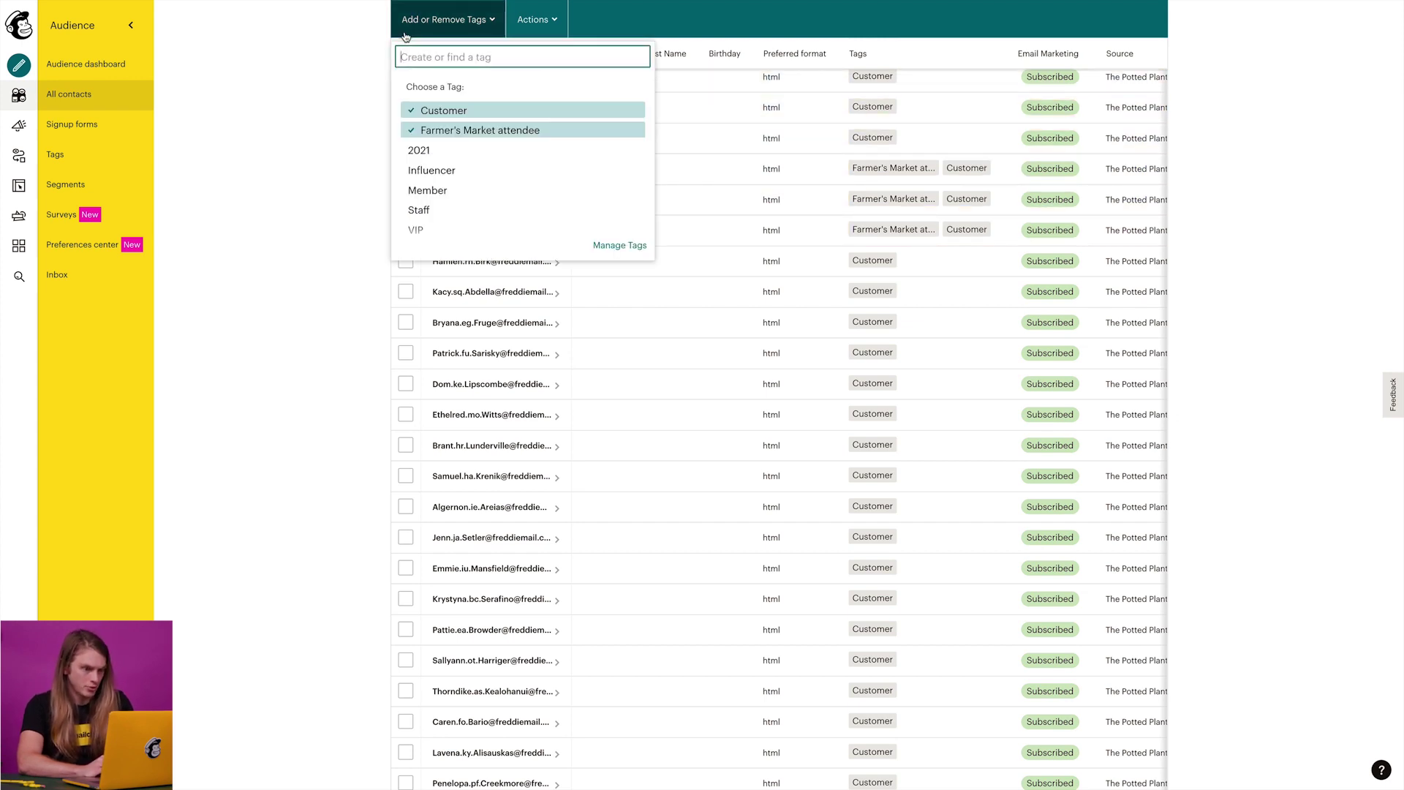
left_click(436, 131)
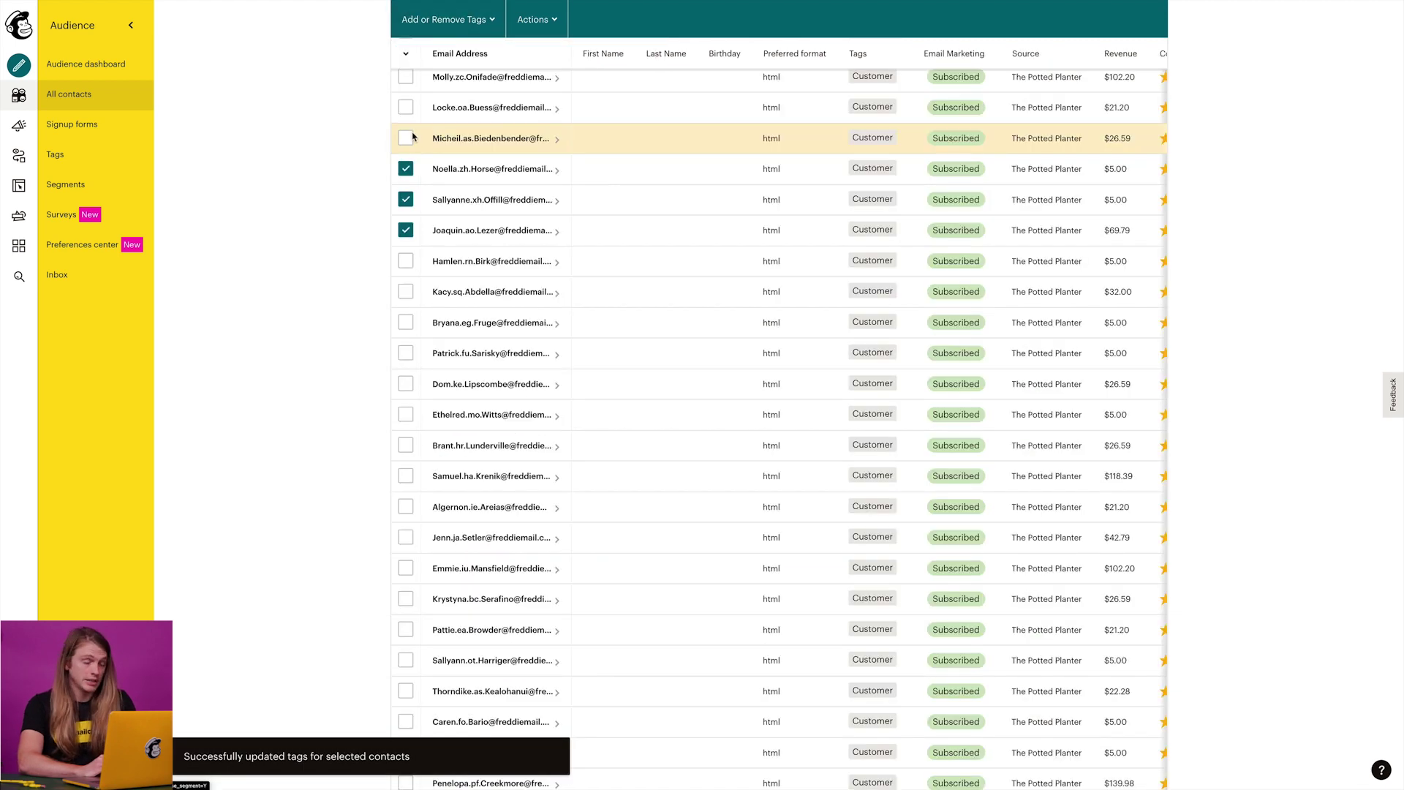
- Select every contact and untag Customer from all of them, confirming with UNTAG
left_click(411, 58)
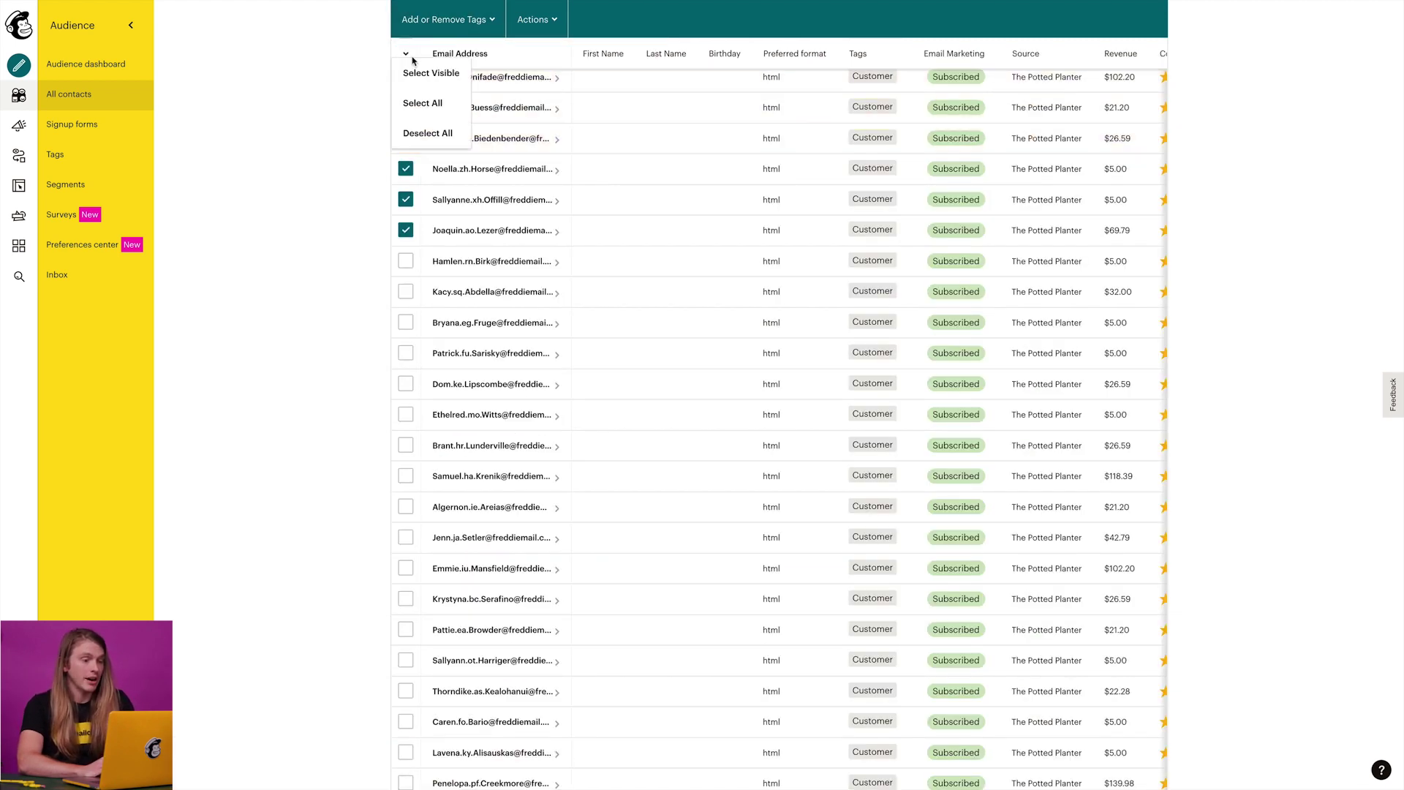
left_click(414, 104)
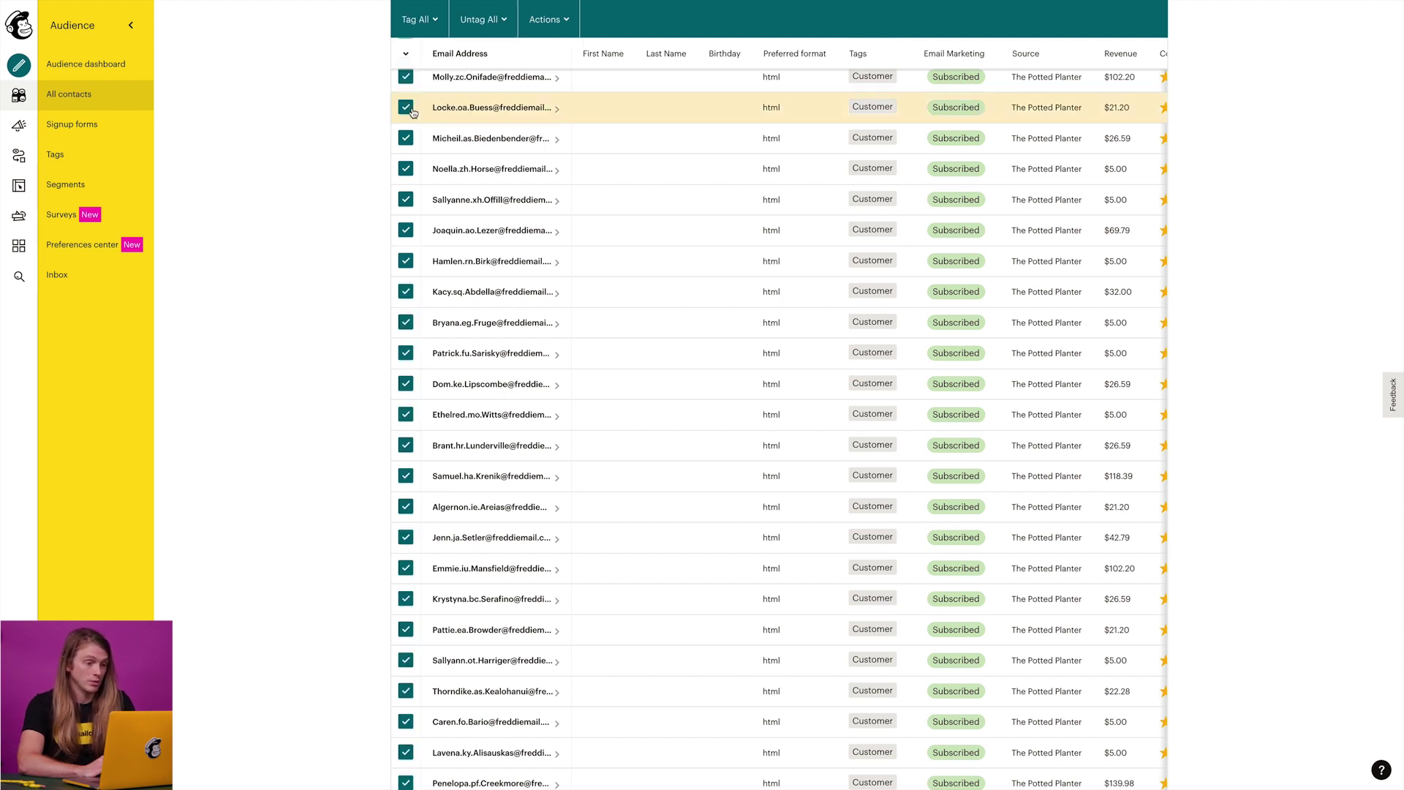
left_click(463, 33)
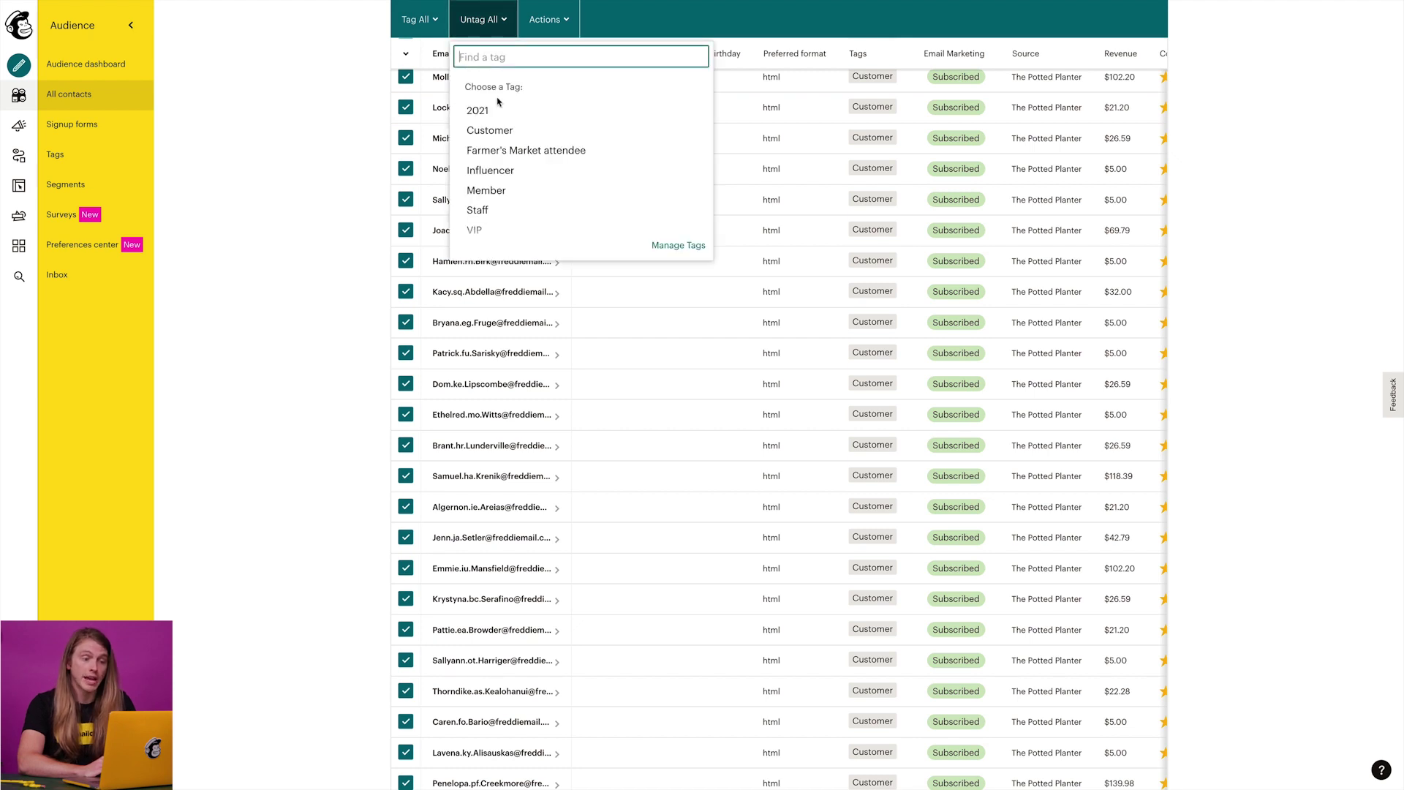
left_click(522, 136)
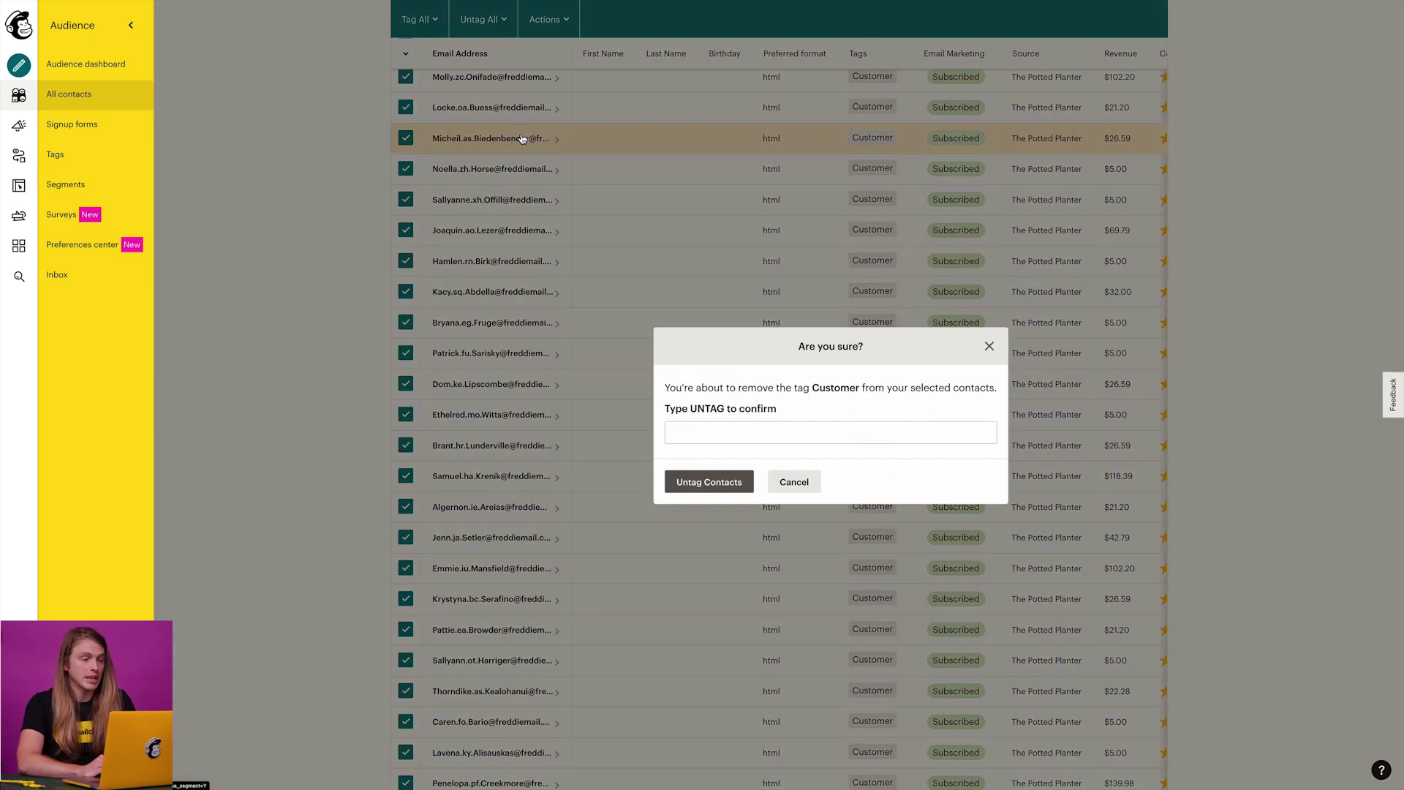
left_click(718, 432)
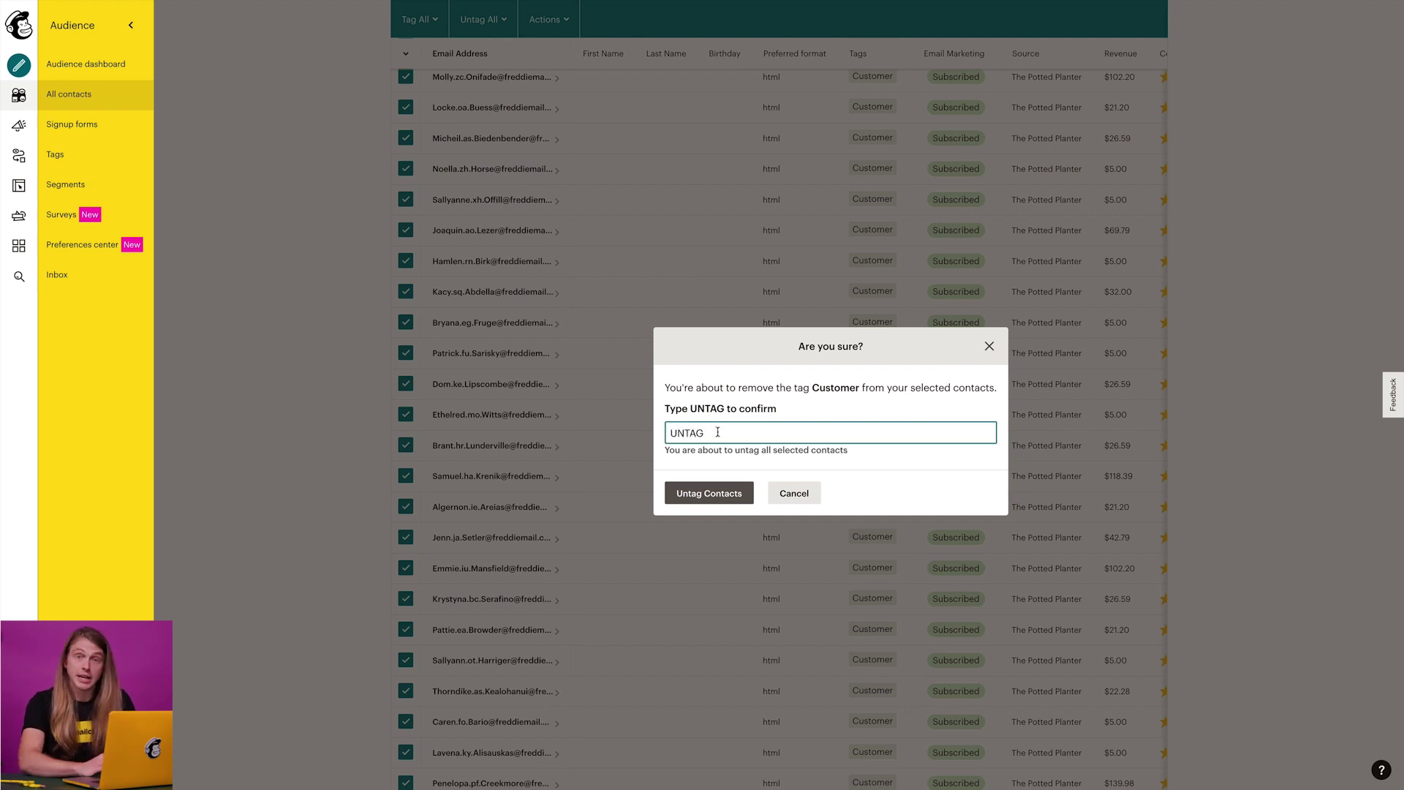
left_click(726, 500)
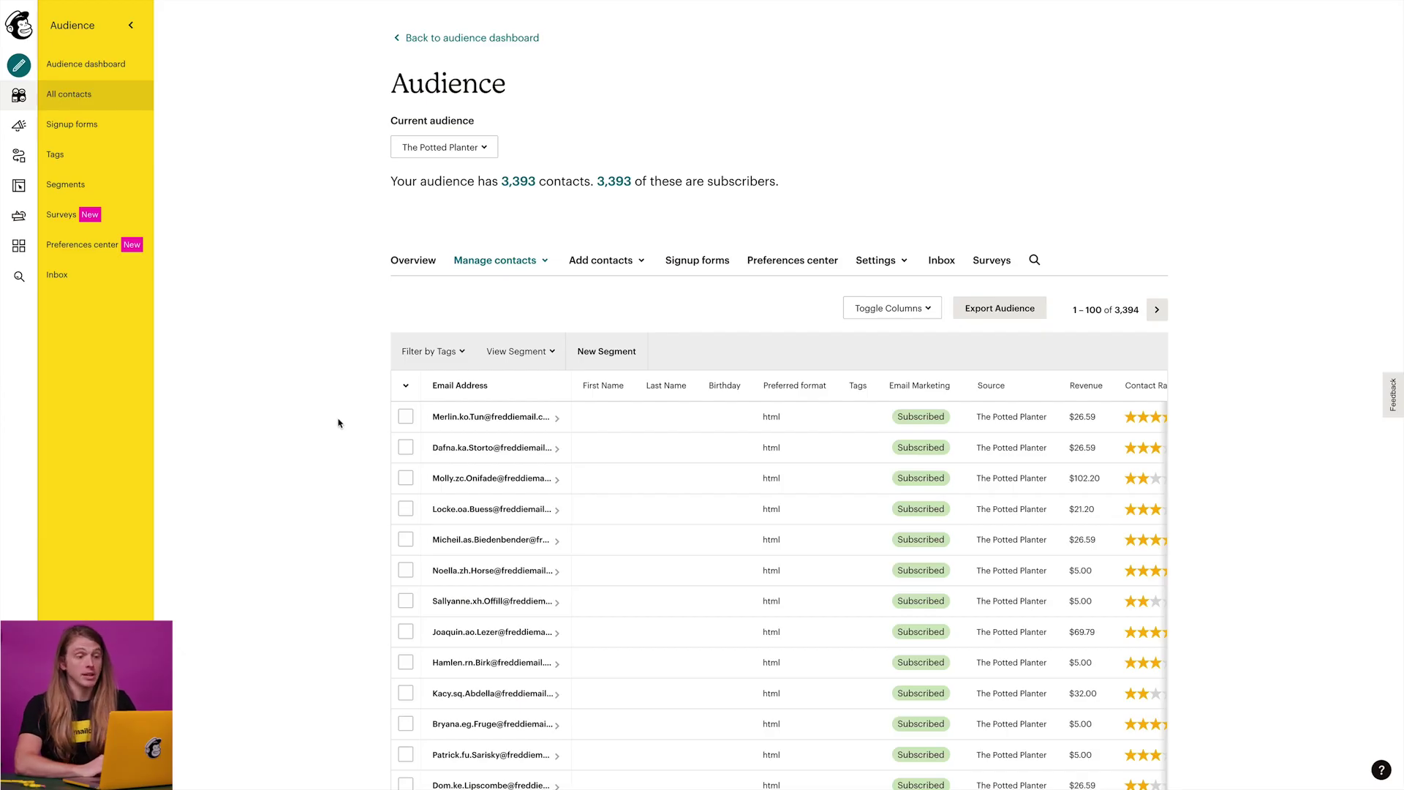
left_click(453, 485)
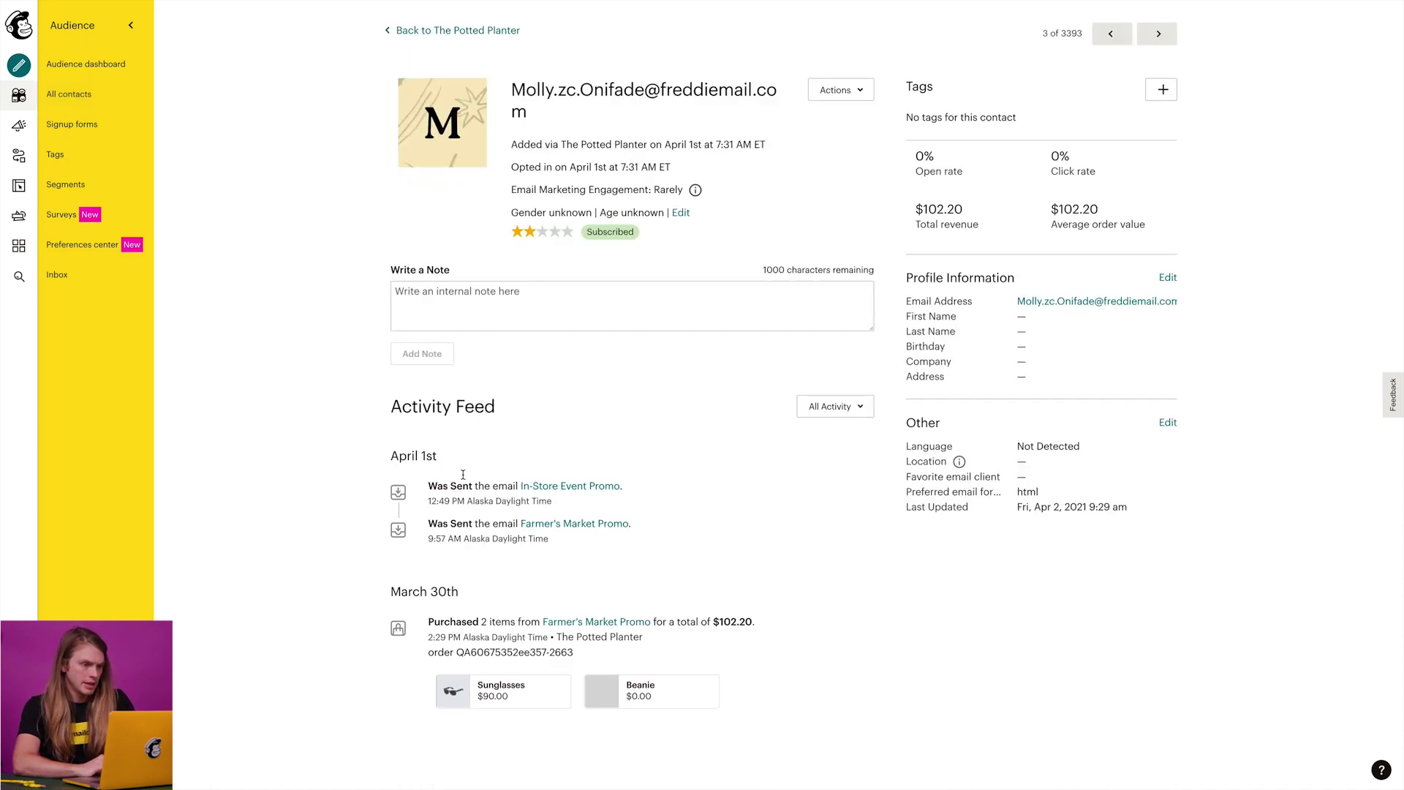
left_click(1151, 98)
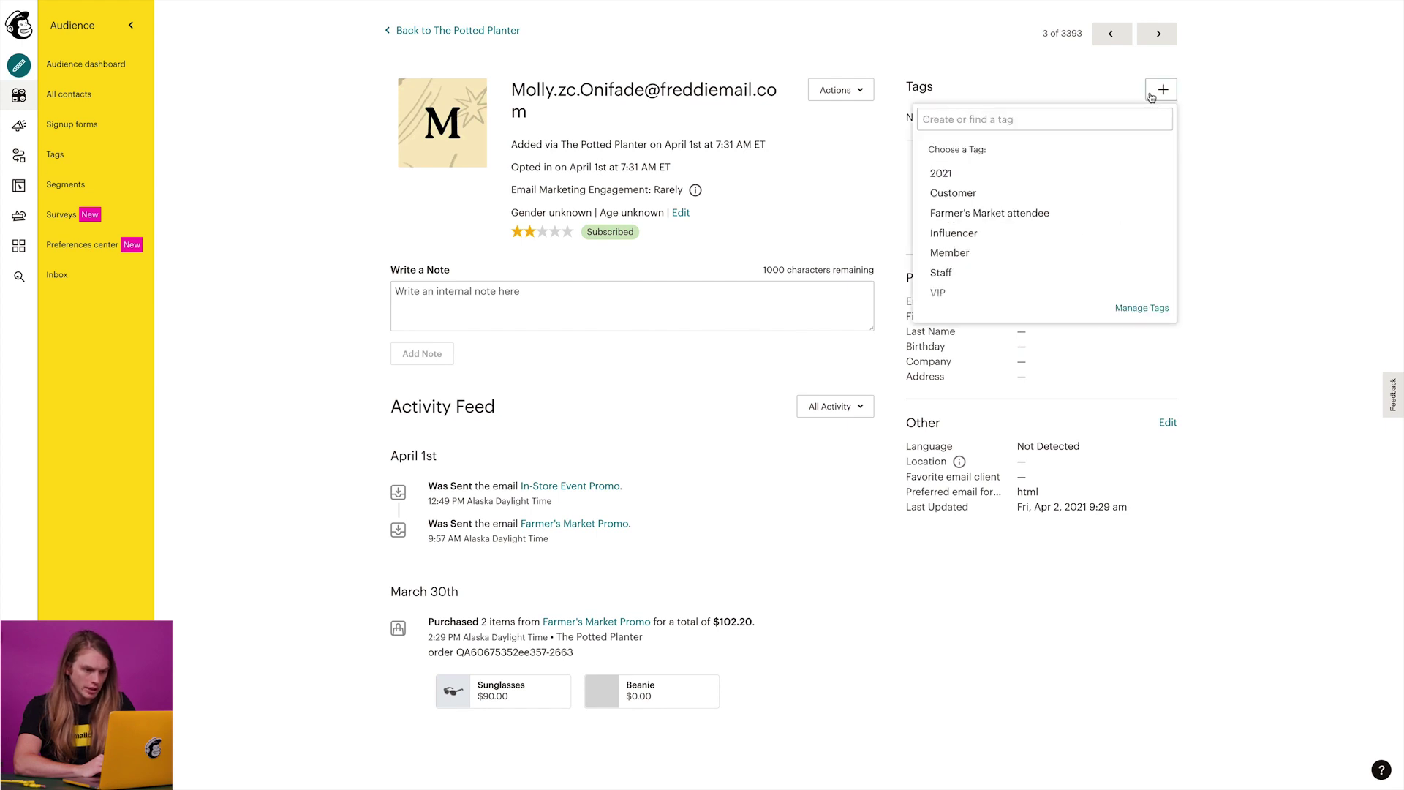
left_click(1024, 216)
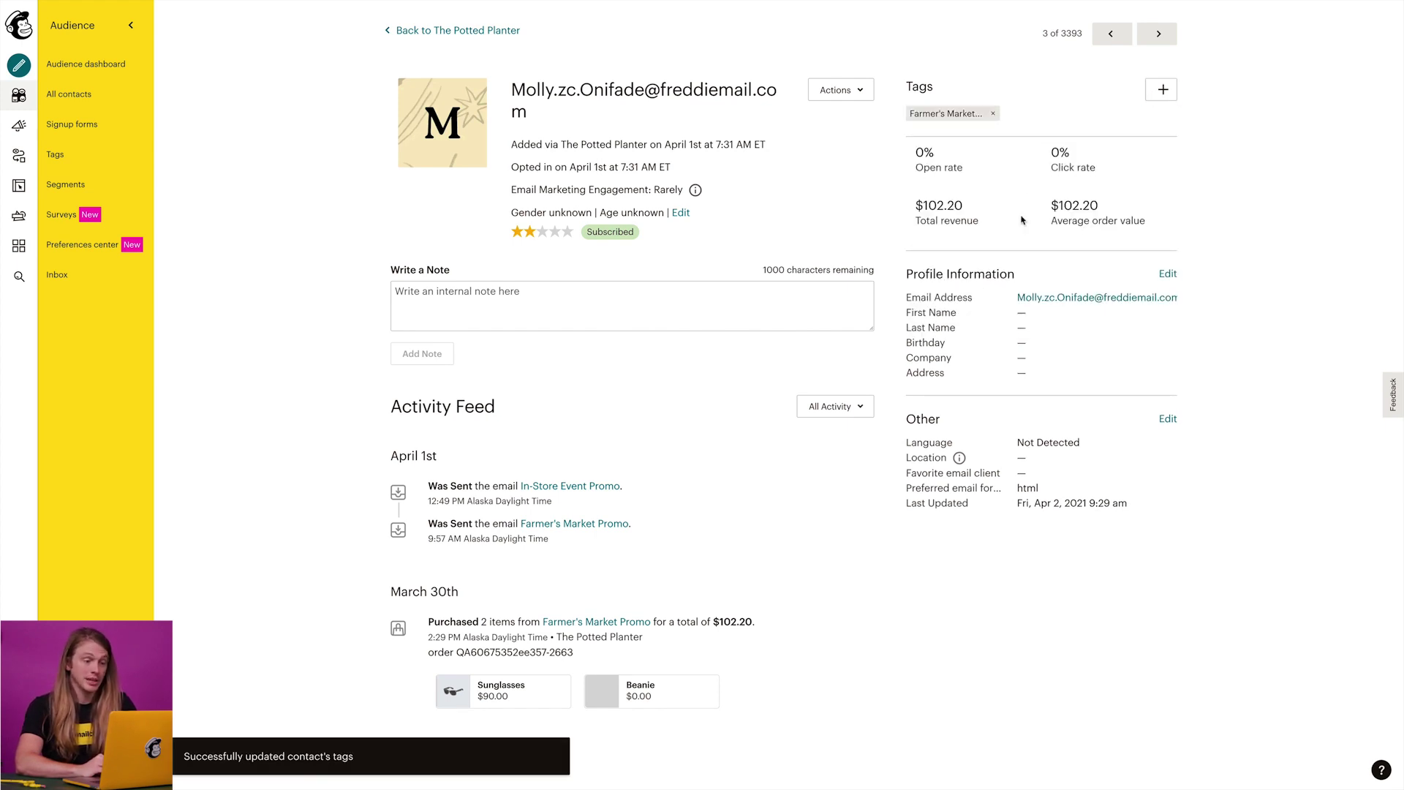
left_click(992, 115)
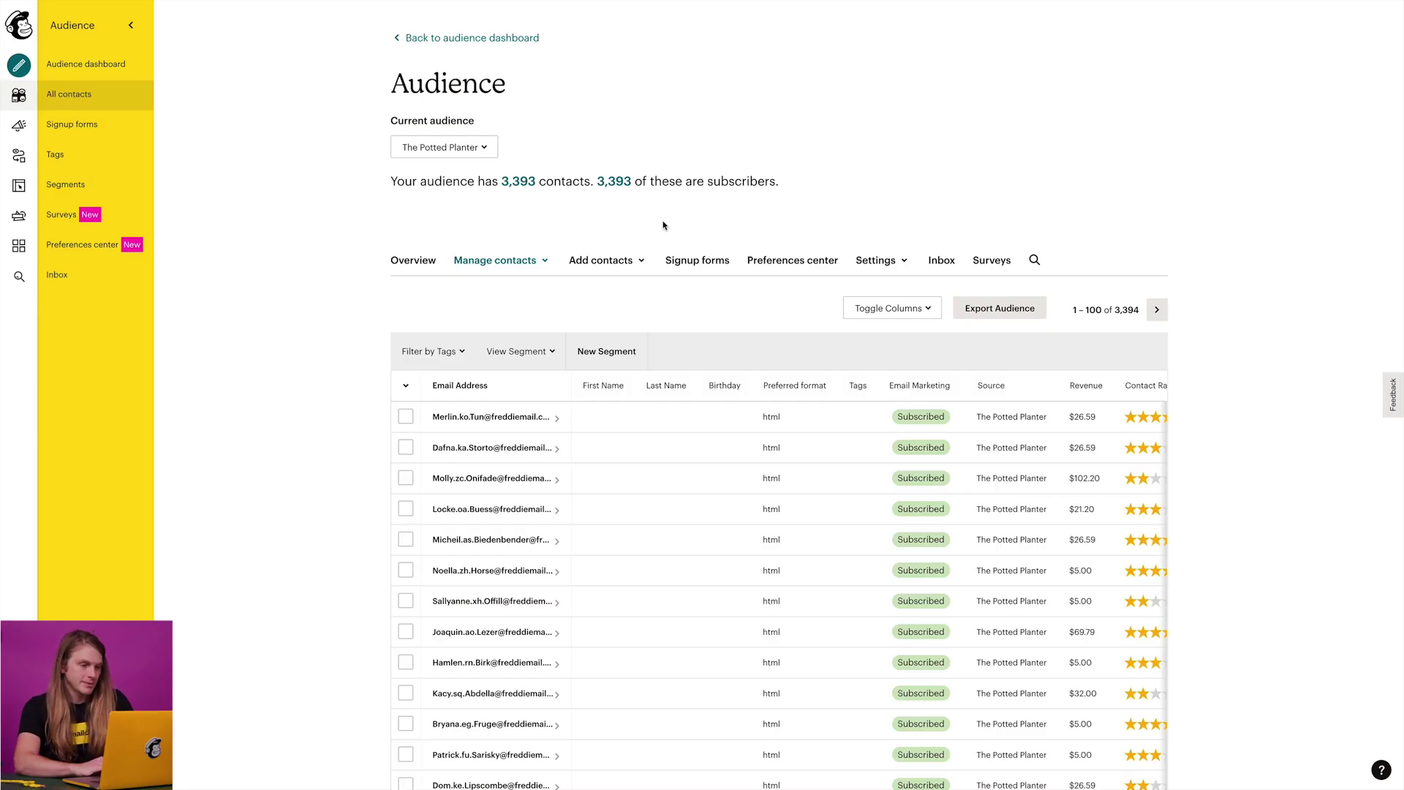
- On the Tags page, check the Current audience list and begin Bulk Tag Contacts
left_click(108, 168)
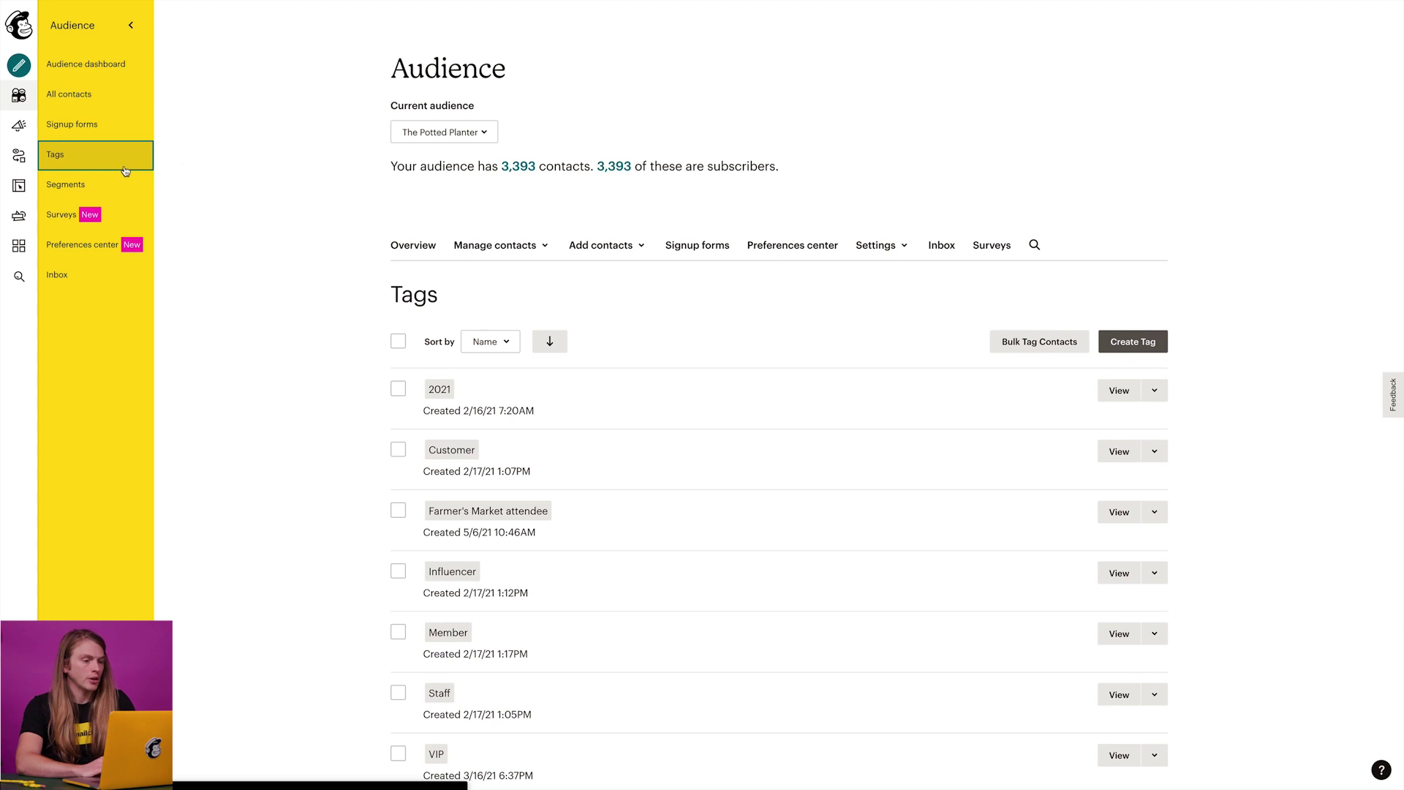
left_click(425, 137)
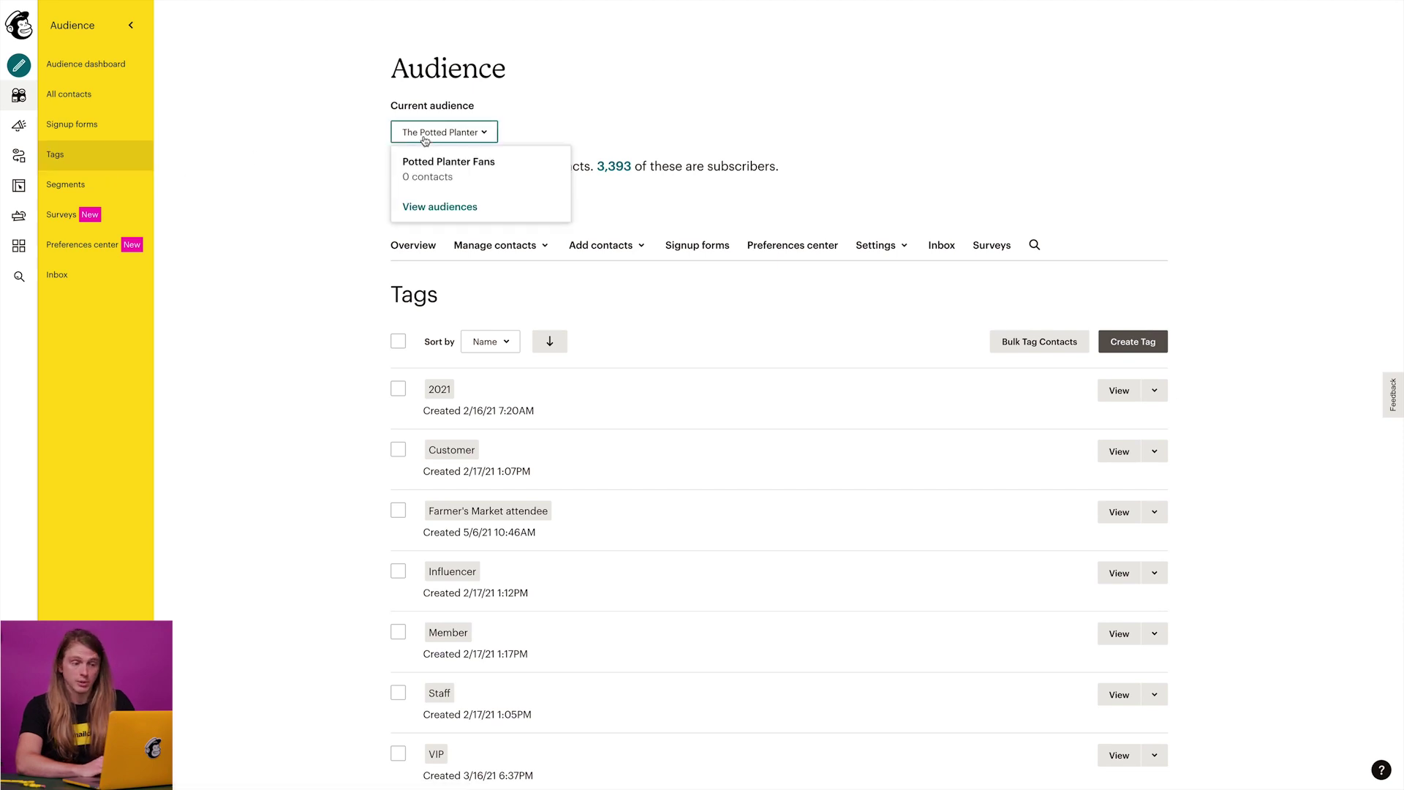
left_click(425, 139)
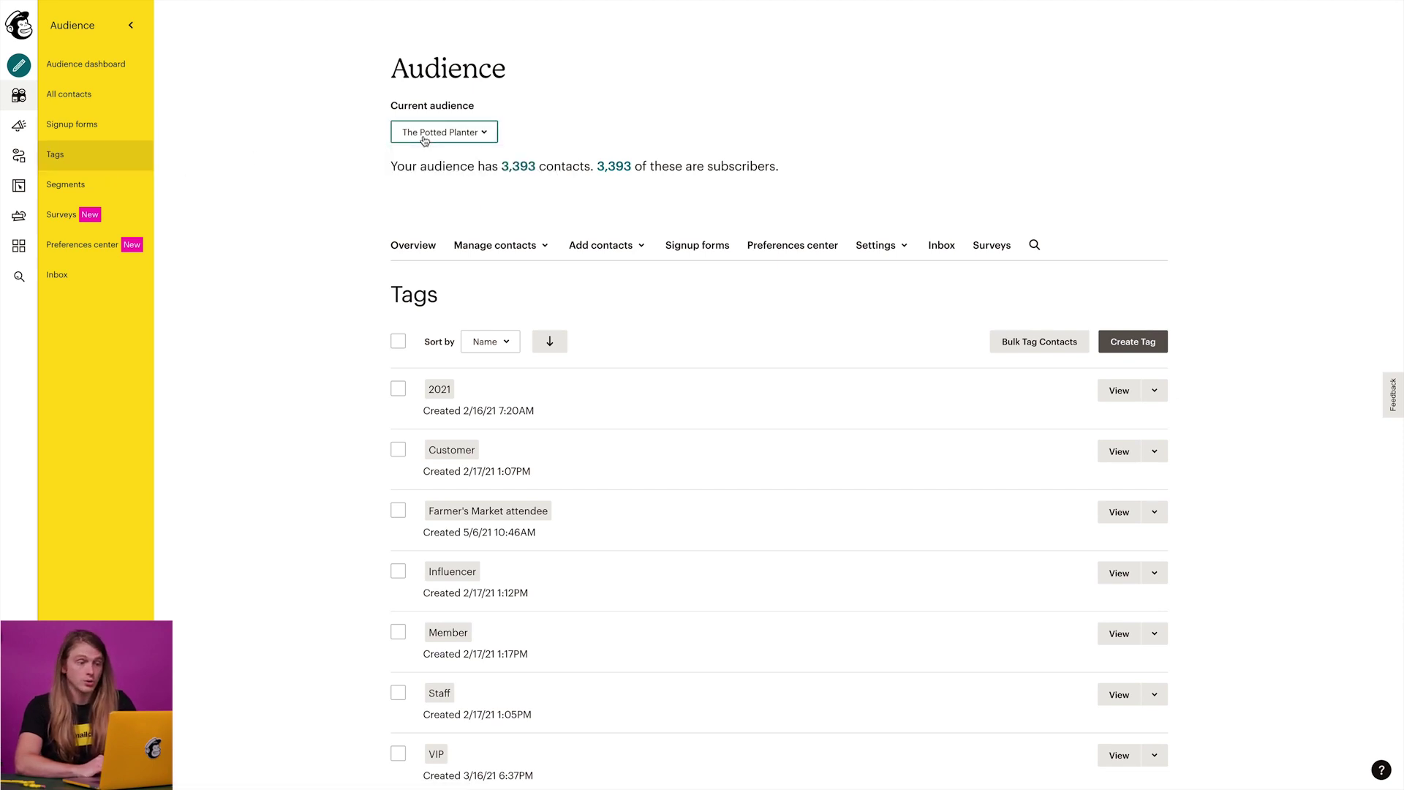
left_click(1014, 351)
left_click(770, 343)
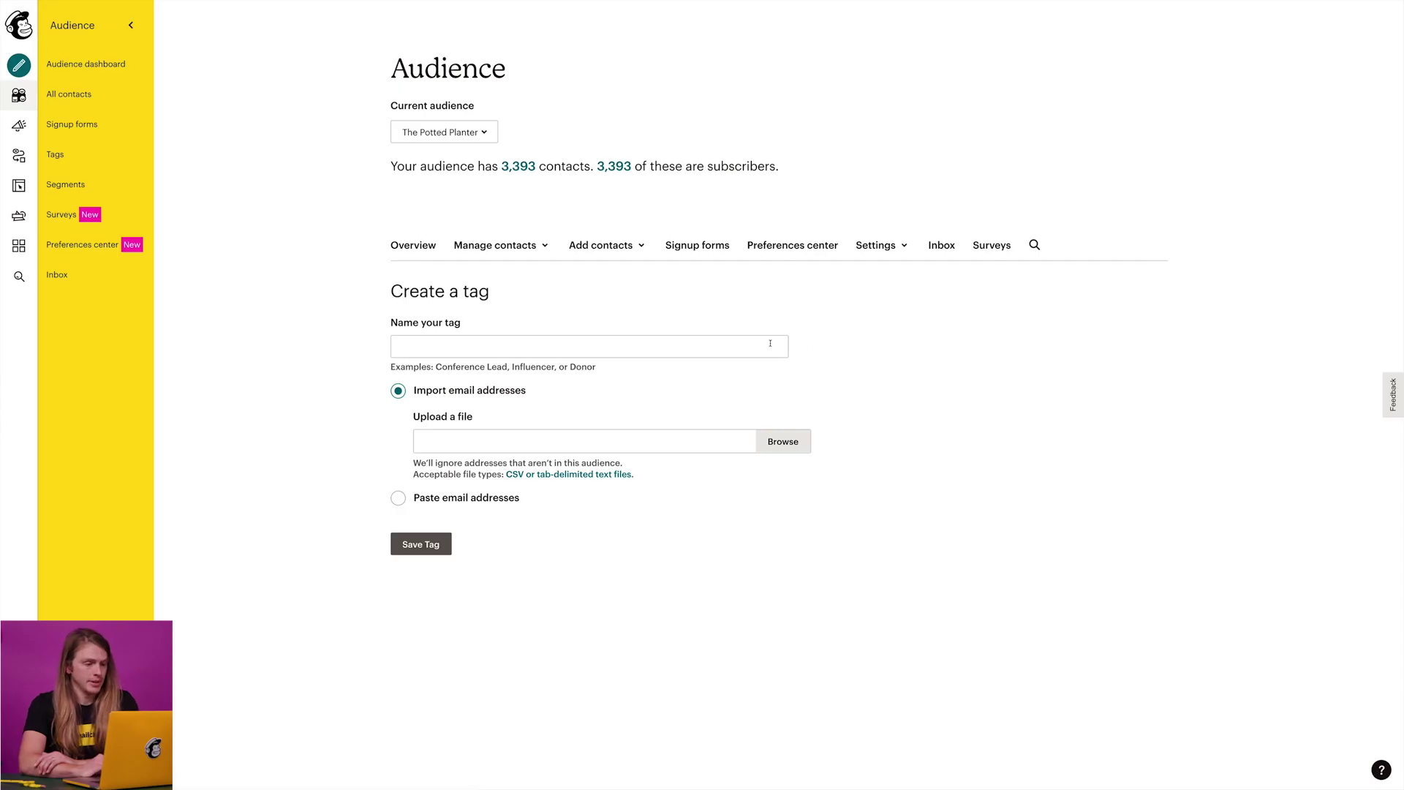
- Create and save a Customer tag from the subscribed_members_export CSV file
left_click(769, 343)
type("Customer")
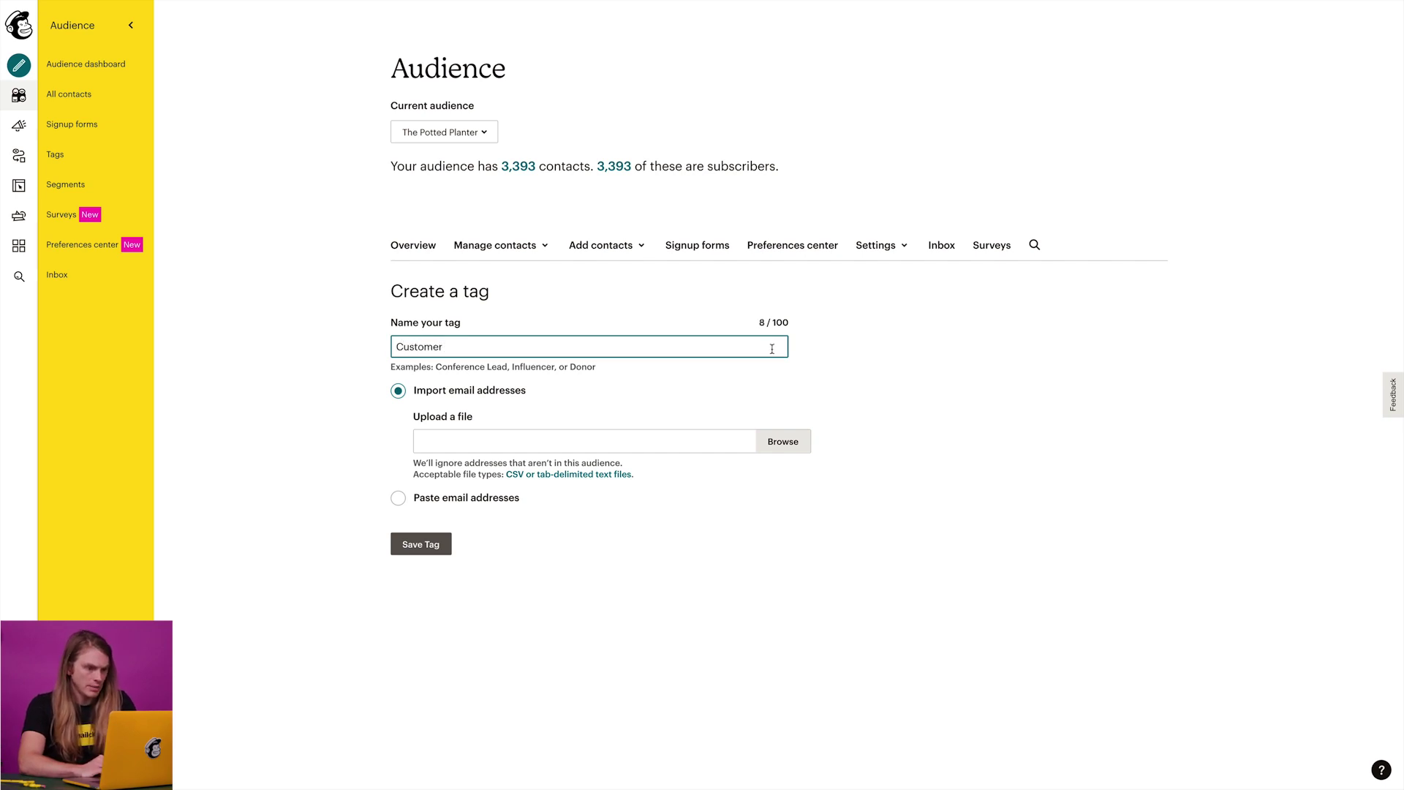
left_click(782, 442)
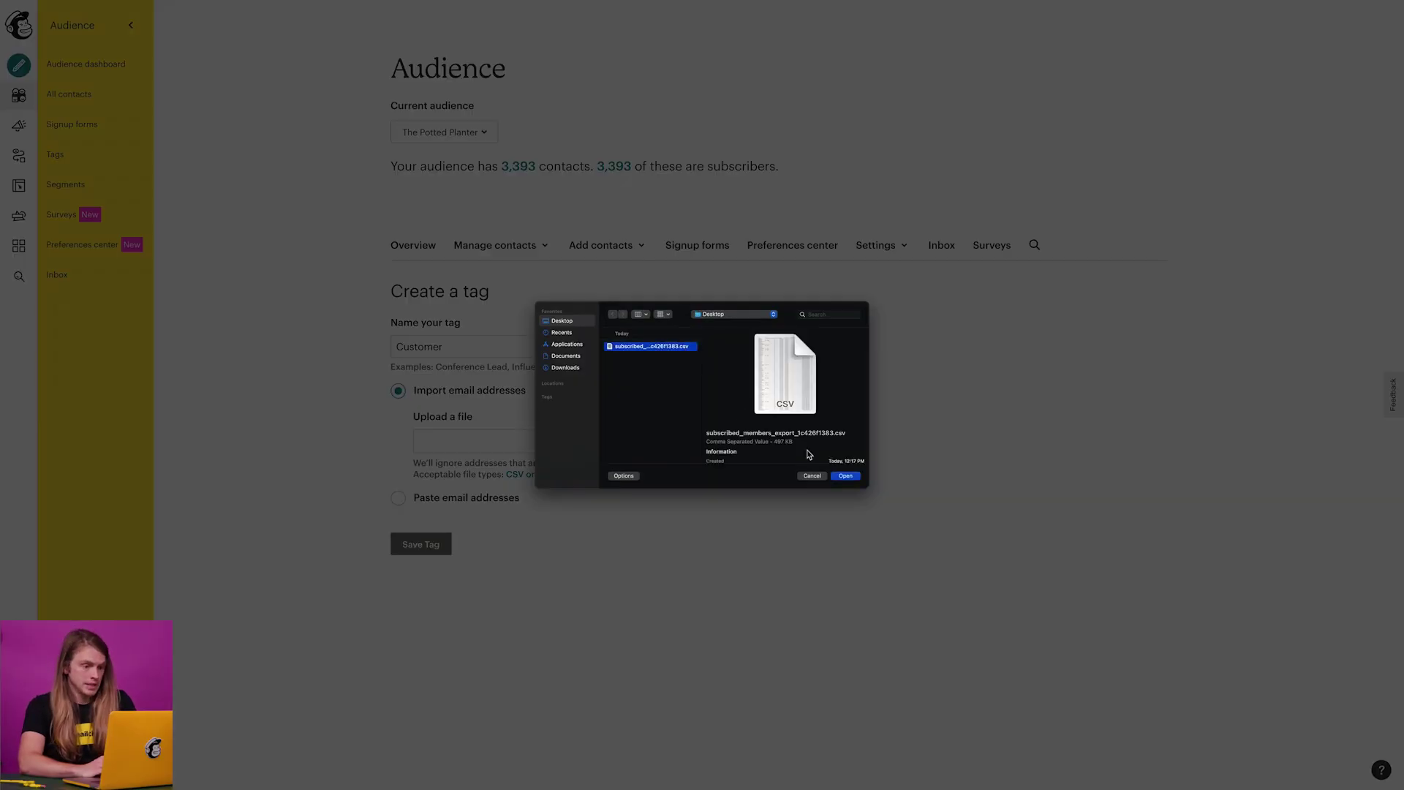
left_click(845, 476)
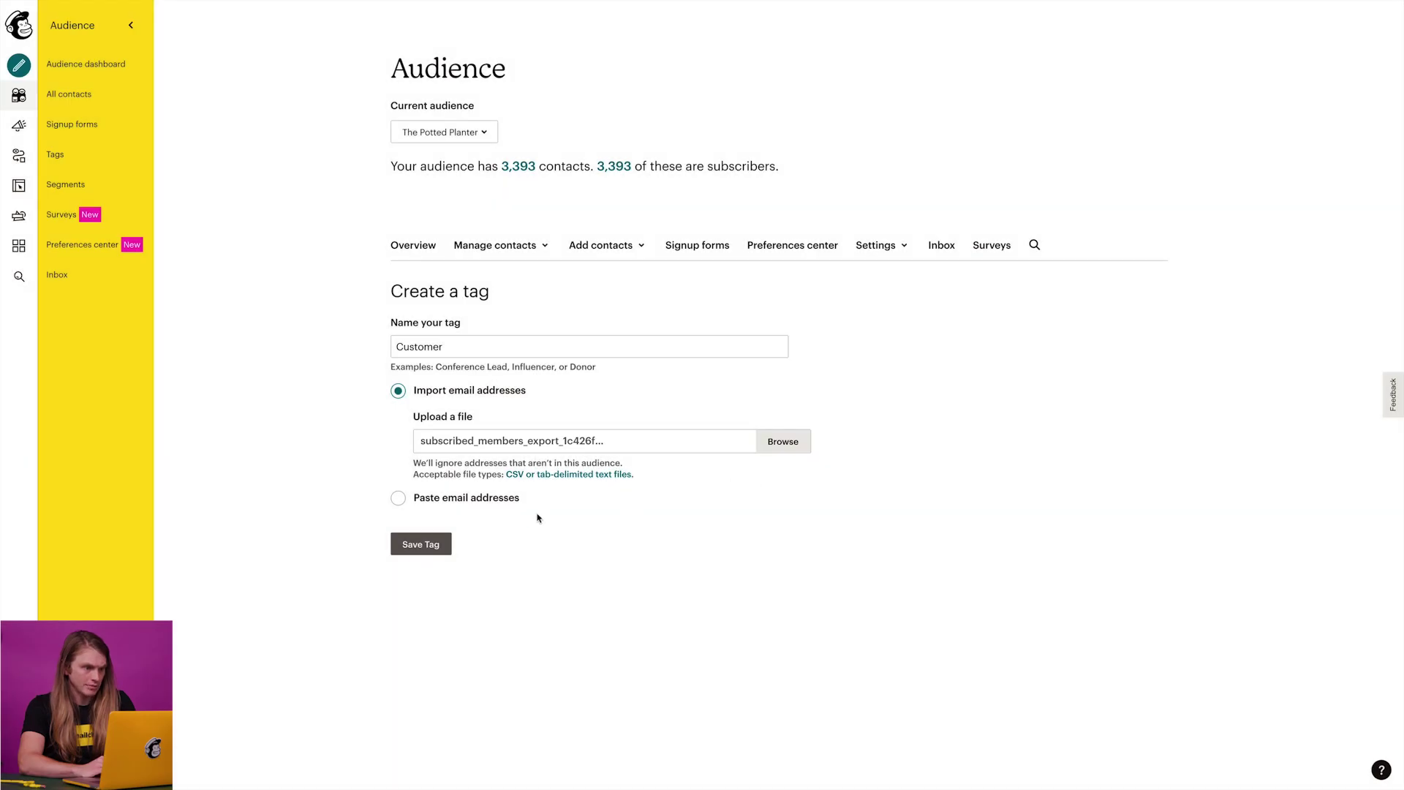
left_click(421, 544)
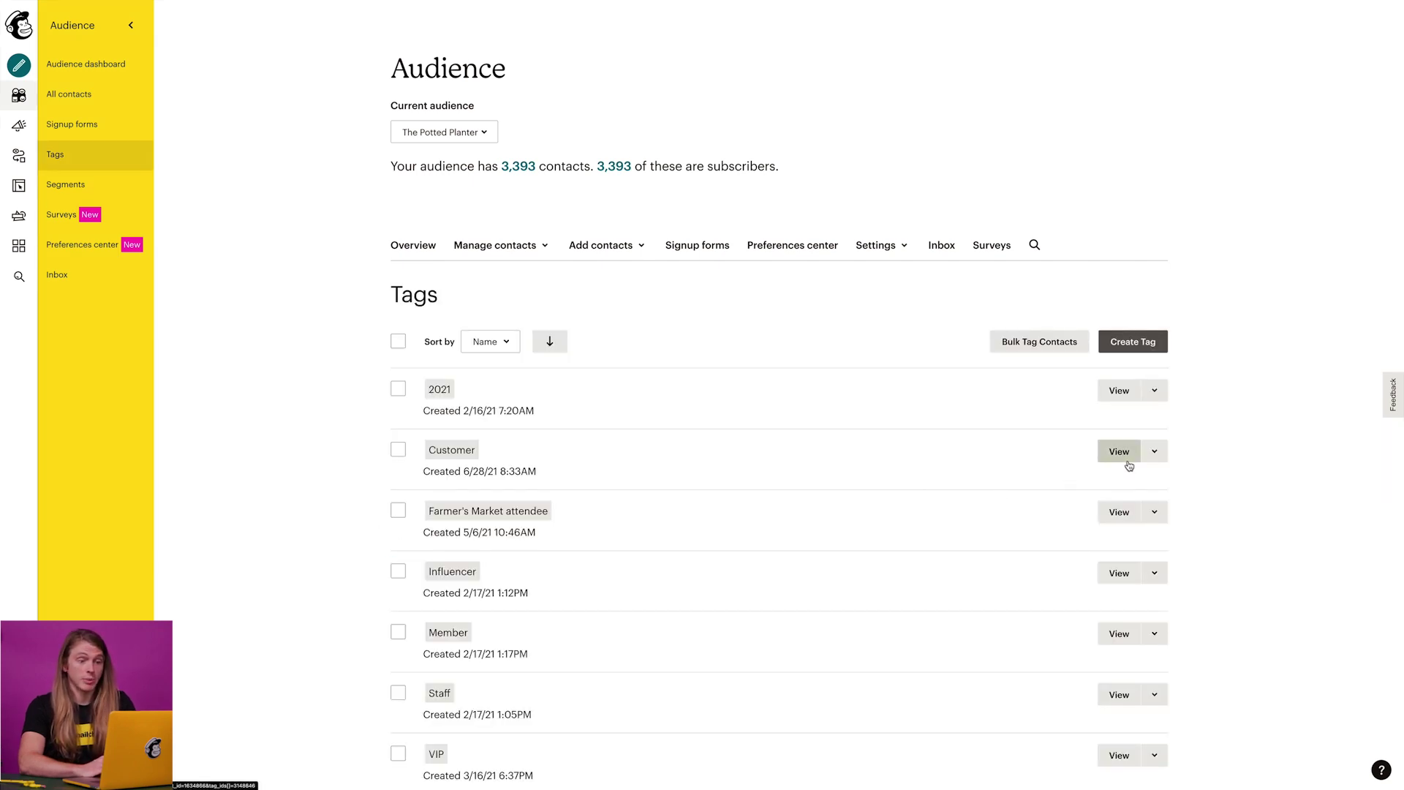
- Start a new tag and begin naming it Farmer's Market customer
left_click(1135, 344)
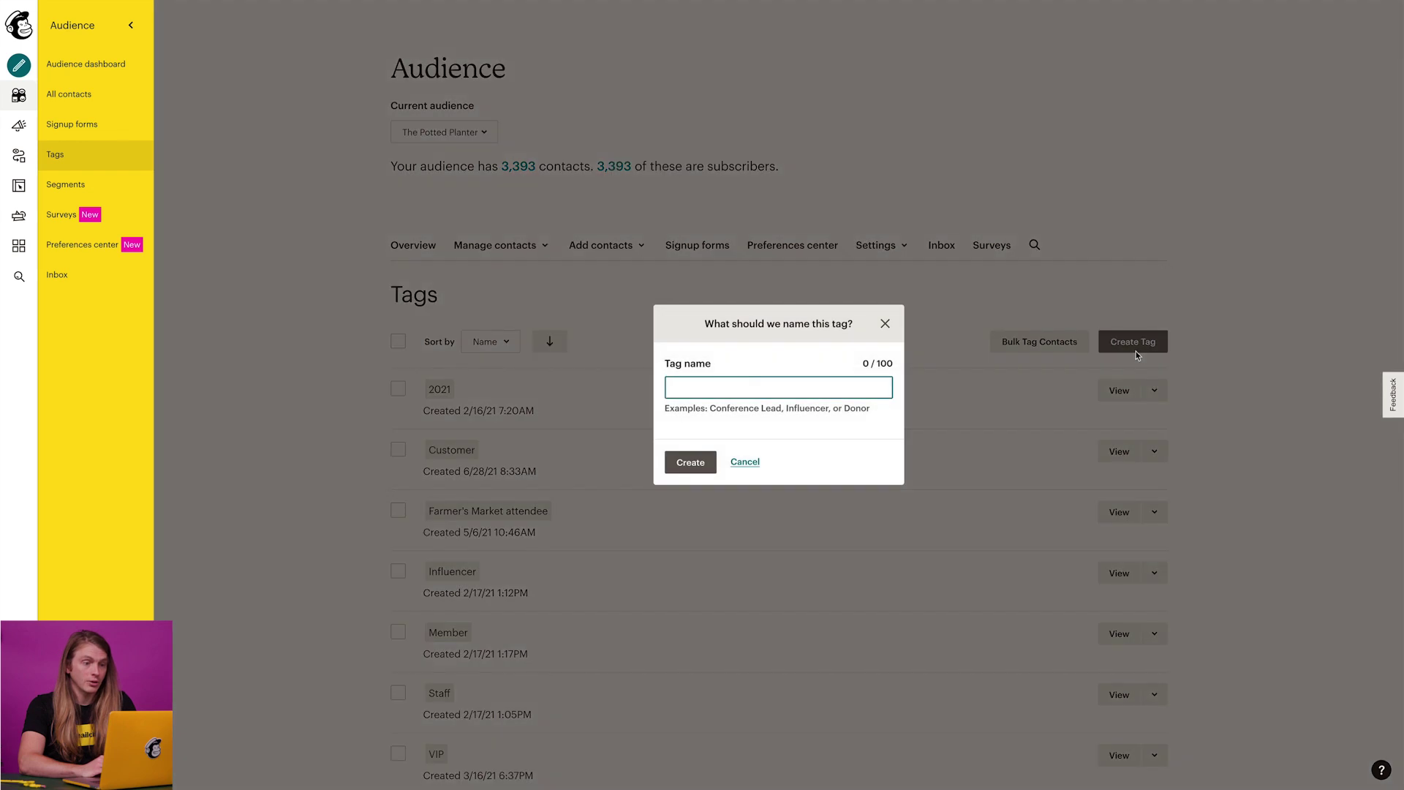
type("Farmer's M")
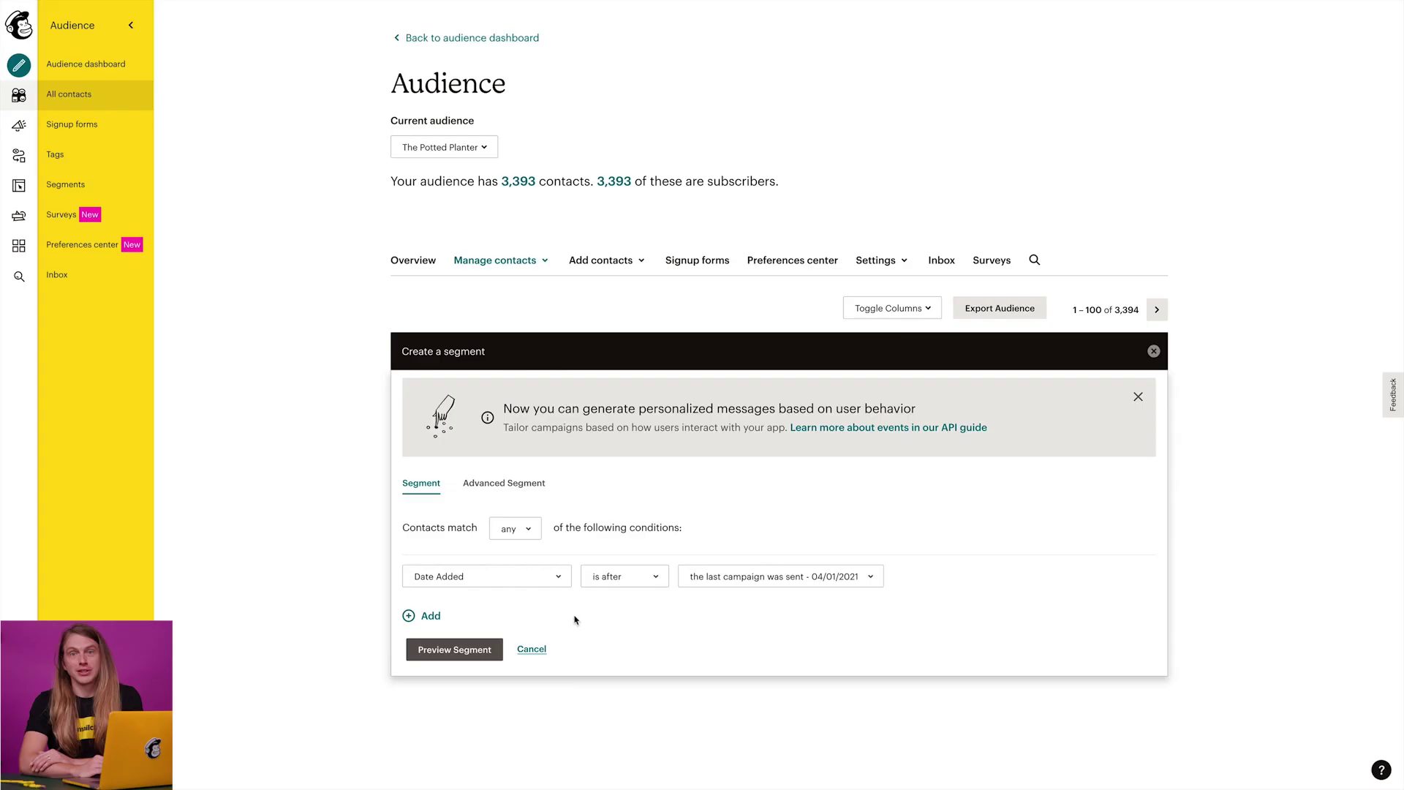
- Set a segment condition to Farmer's Market attendee, then target that tag with a campaign
left_click(558, 578)
left_click(561, 711)
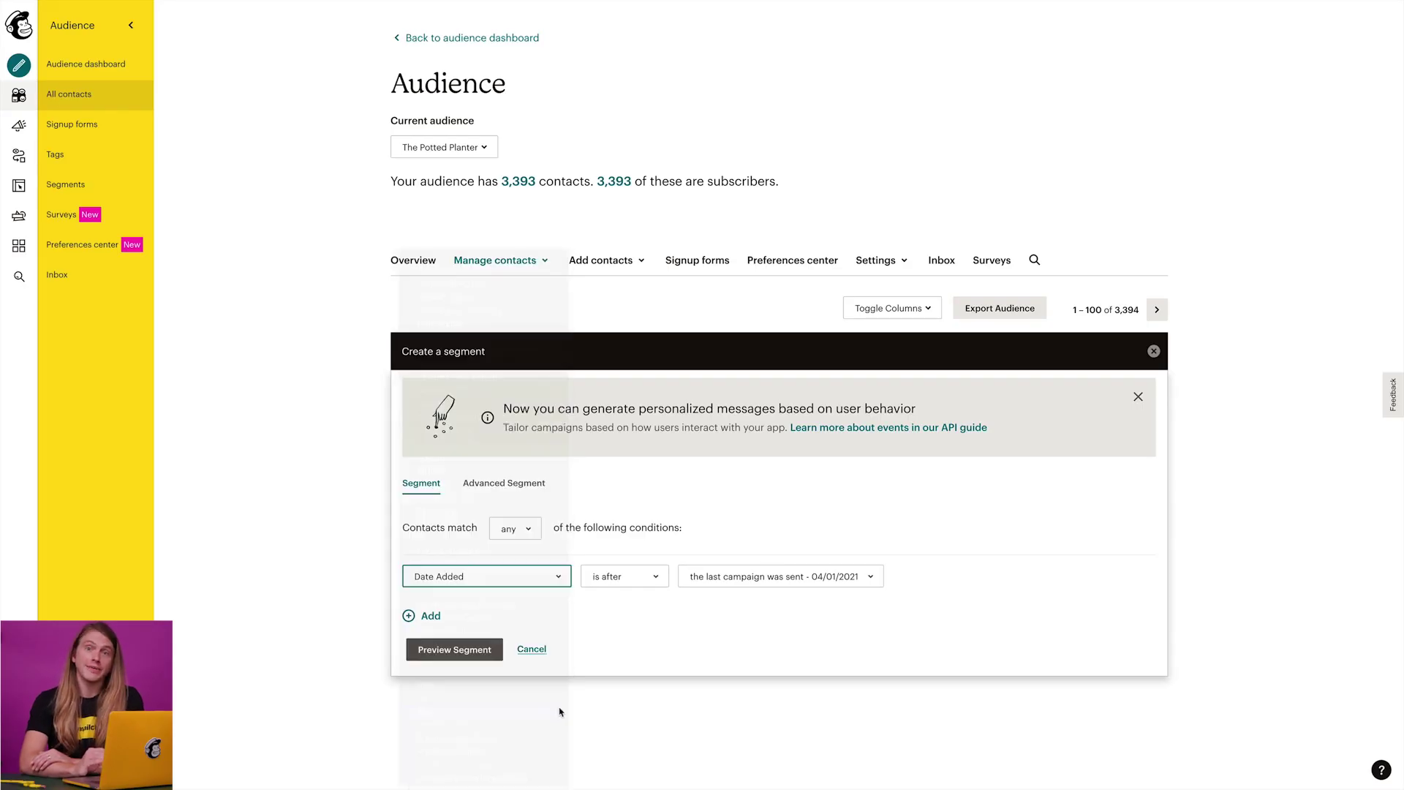
left_click(866, 576)
left_click(848, 648)
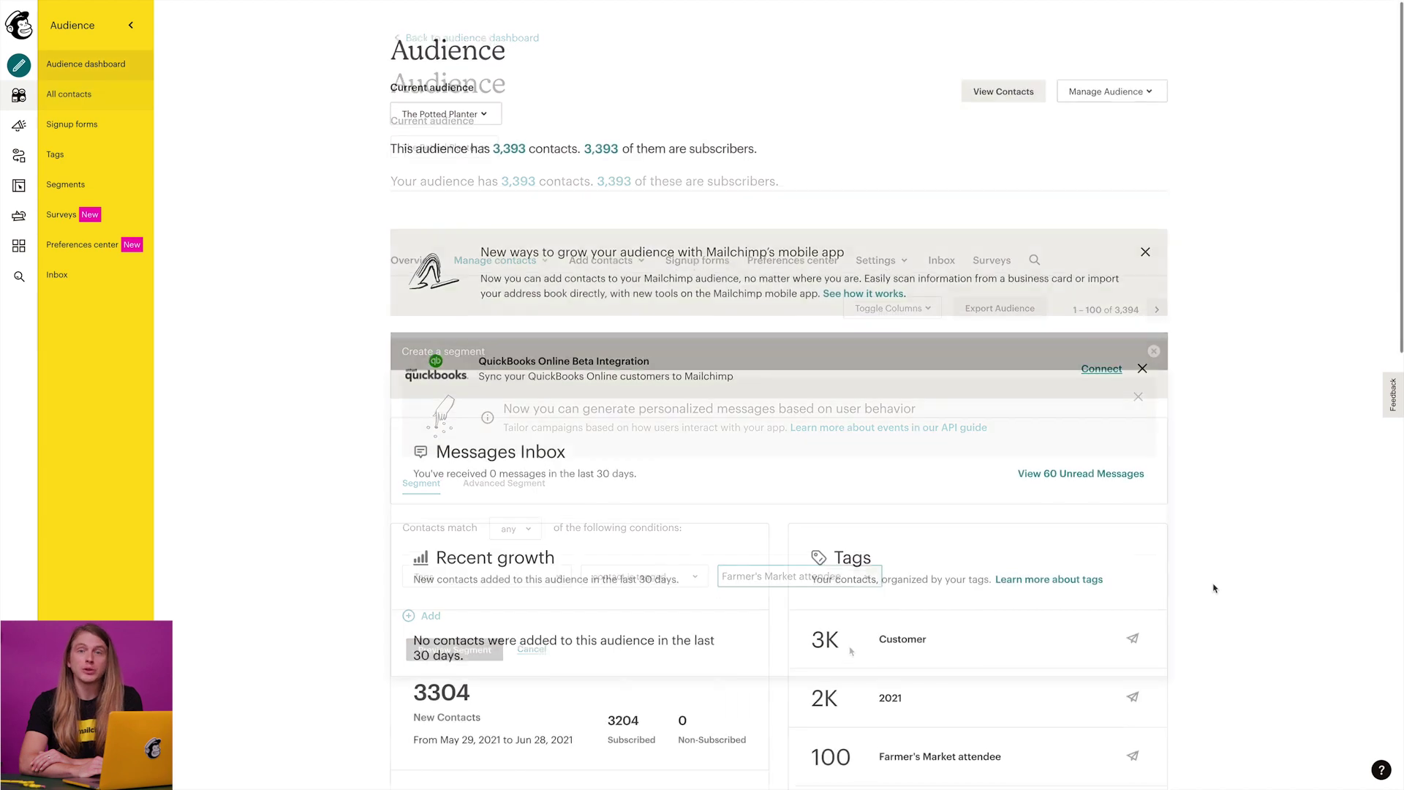
scroll(1214, 588, "down", 1)
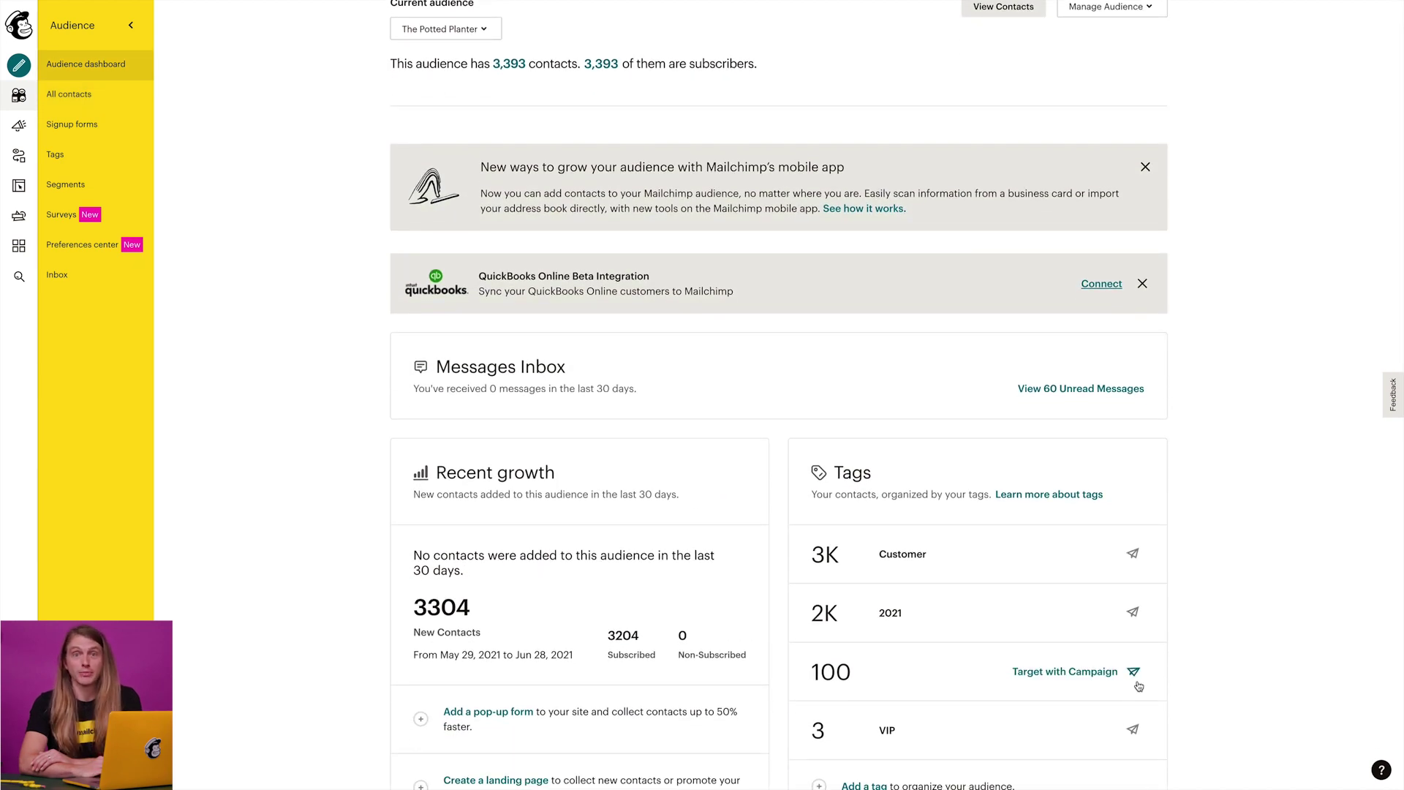
left_click(1111, 679)
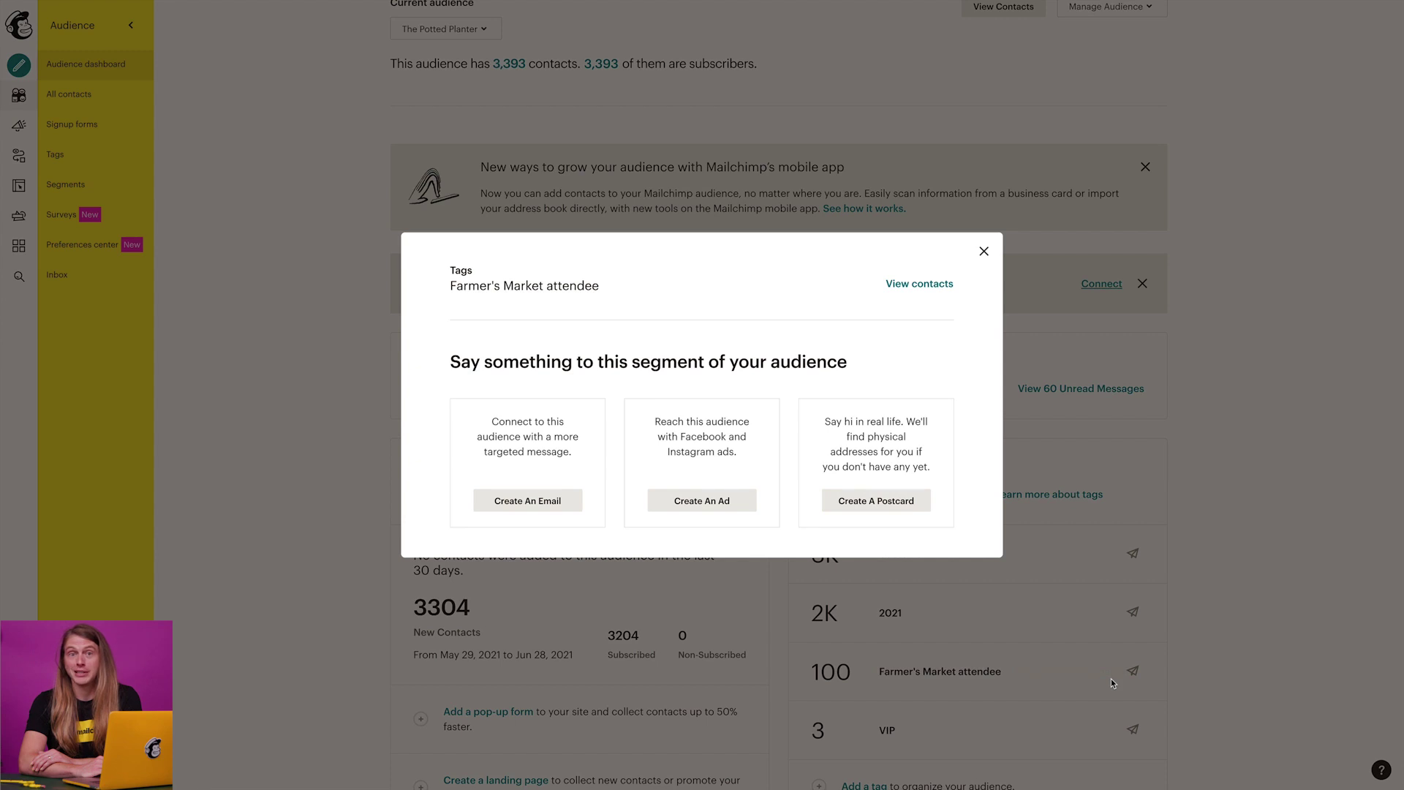